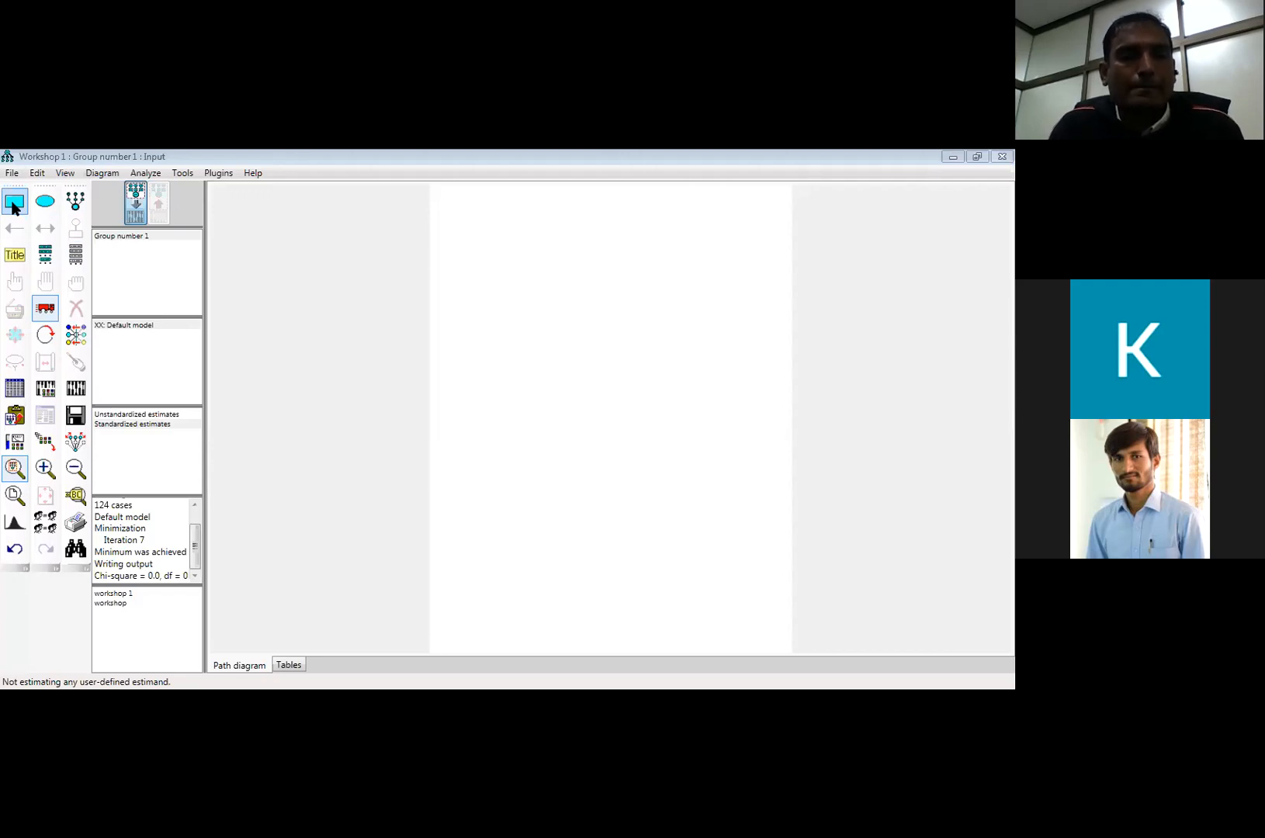
Draw an observed variable rectangle and an unobserved variable ellipse beside it in the upper part of the page.
click(13, 206)
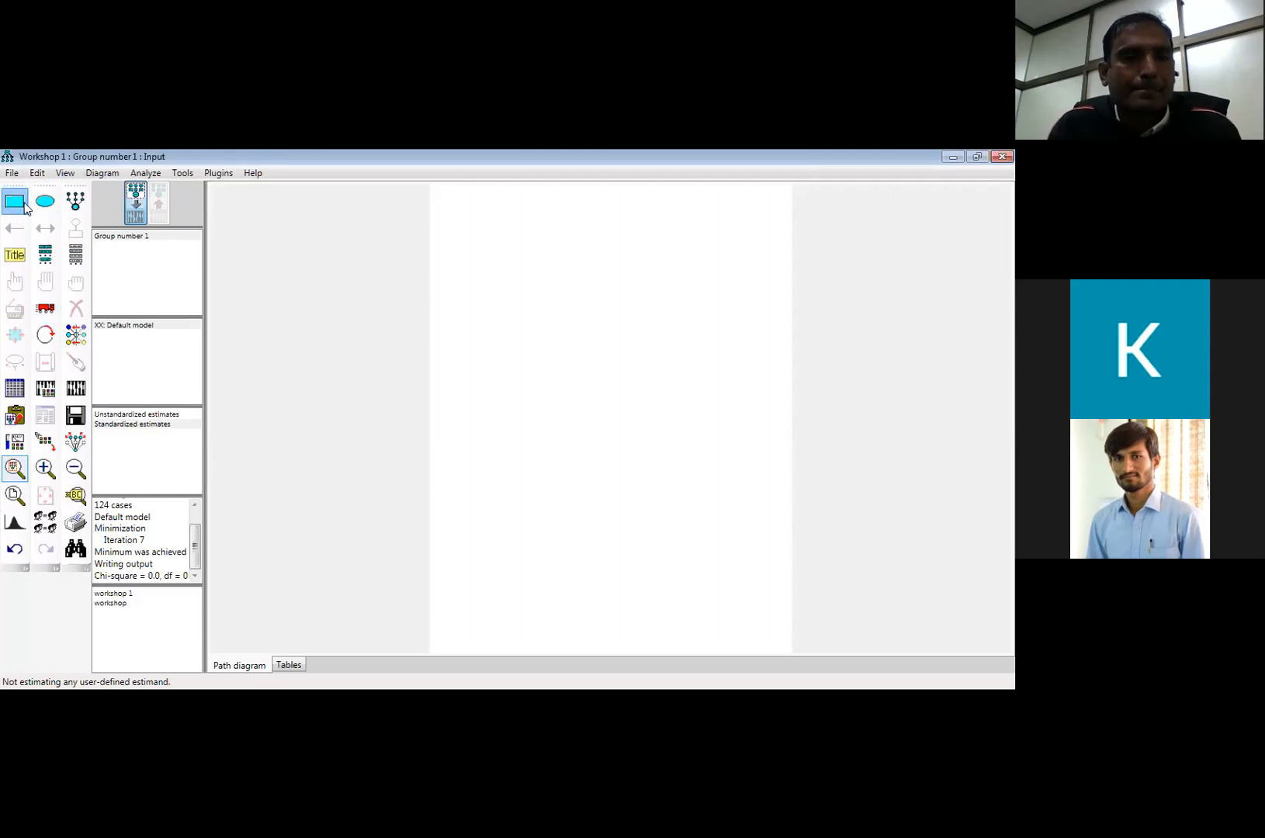
drag(500, 270, 555, 295)
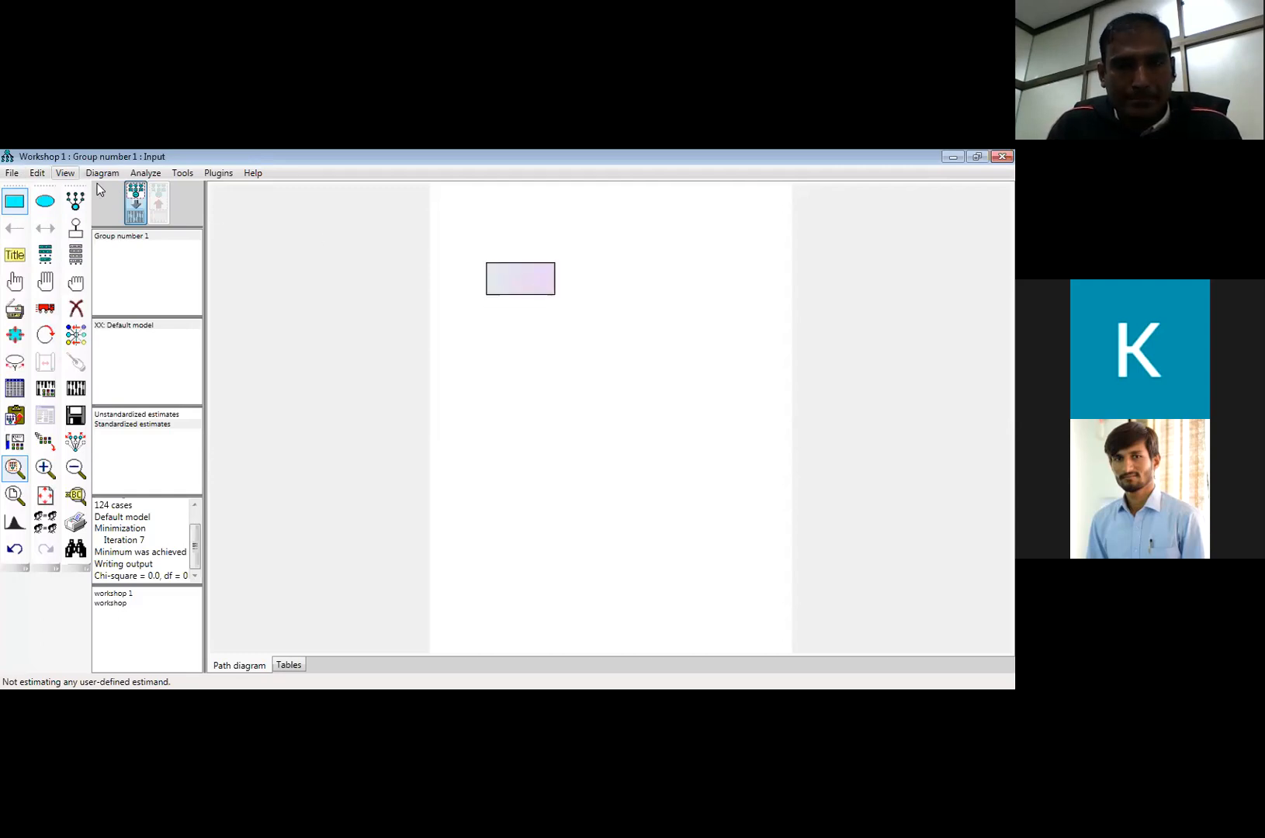
click(52, 203)
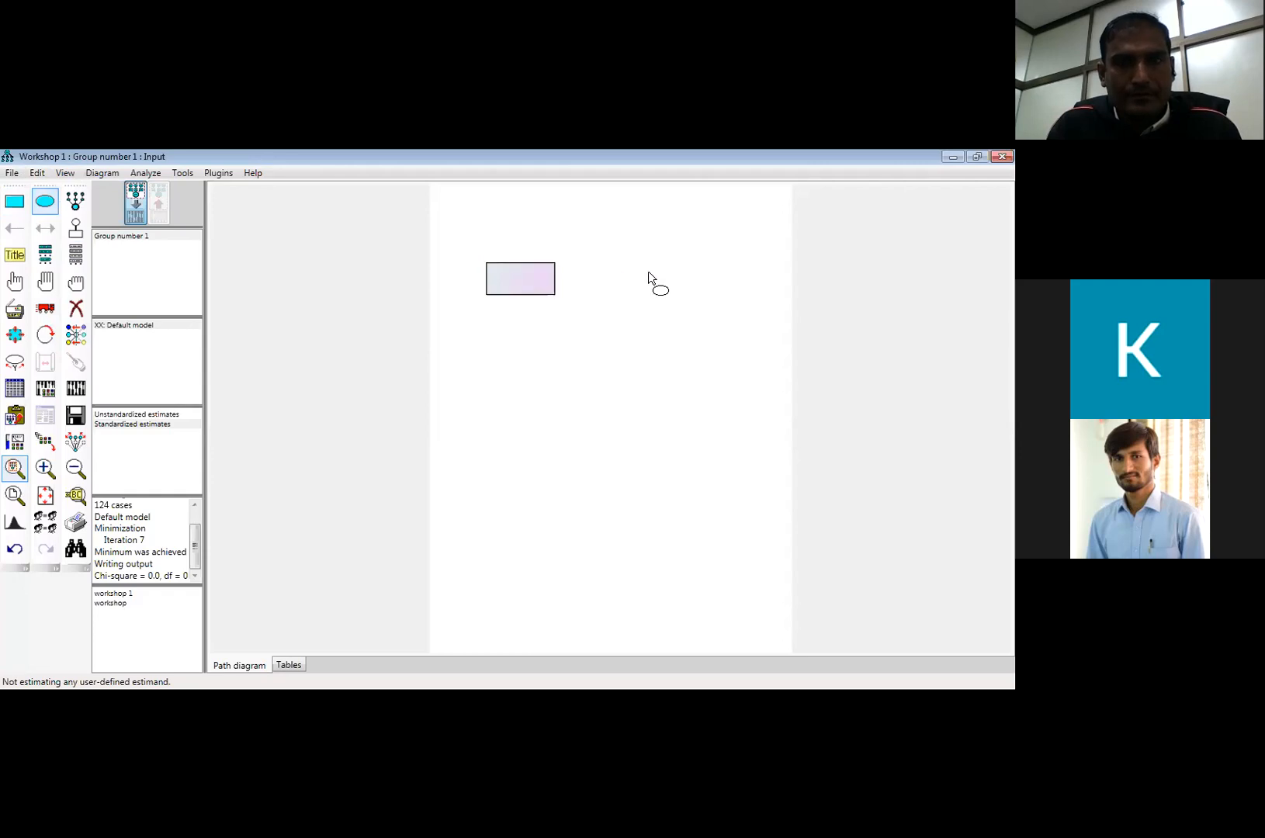
drag(648, 272, 741, 309)
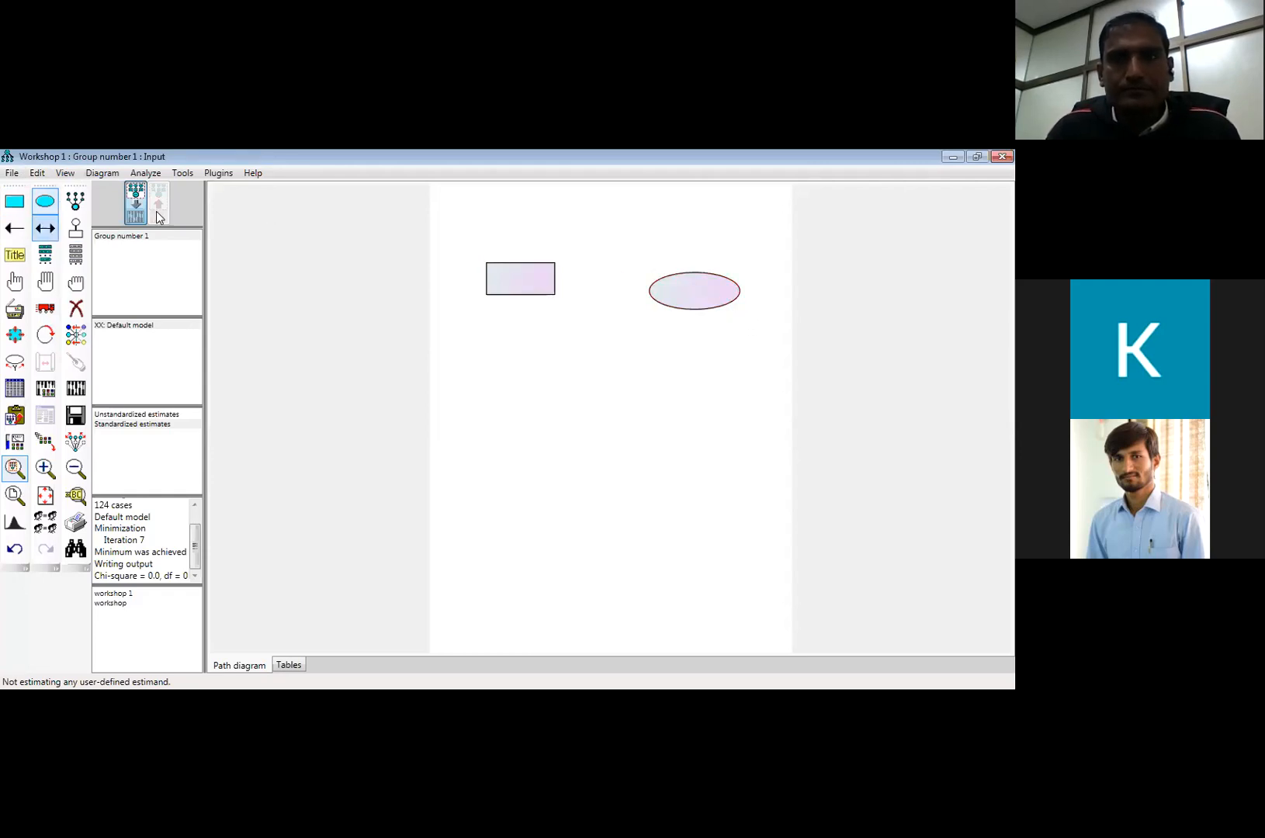
Erase the ellipse and the rectangle from the path diagram.
click(77, 310)
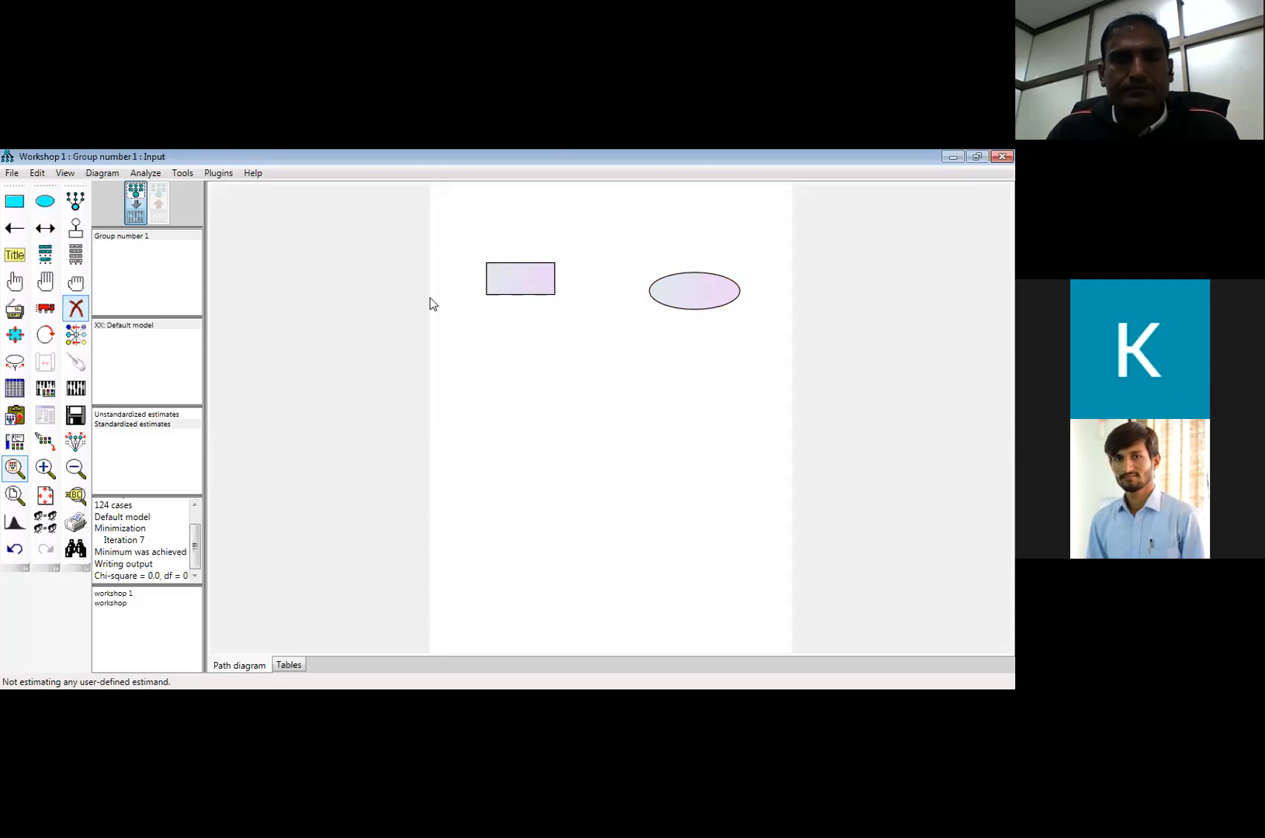
click(676, 299)
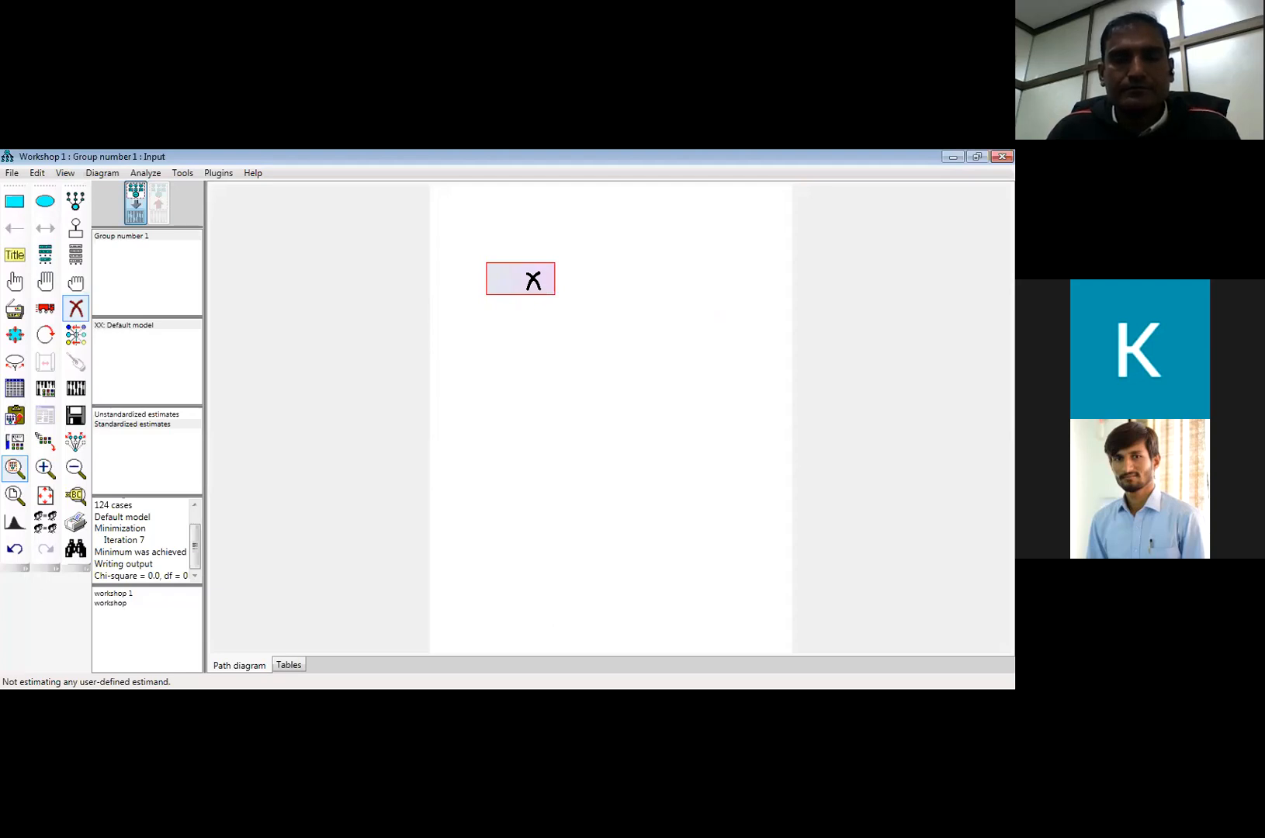
click(534, 281)
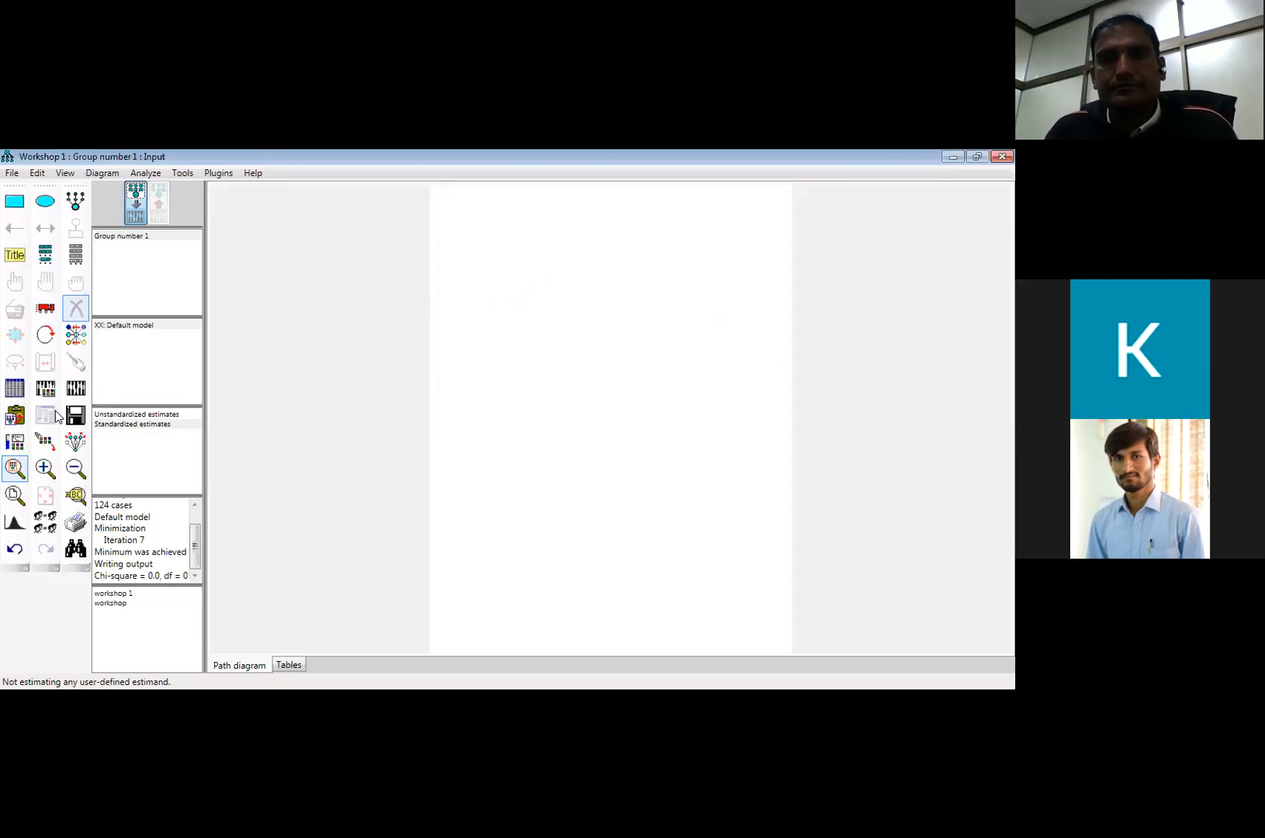
Assign the SPSS data file spss.sav from the workshop folder to Group number 1.
click(14, 389)
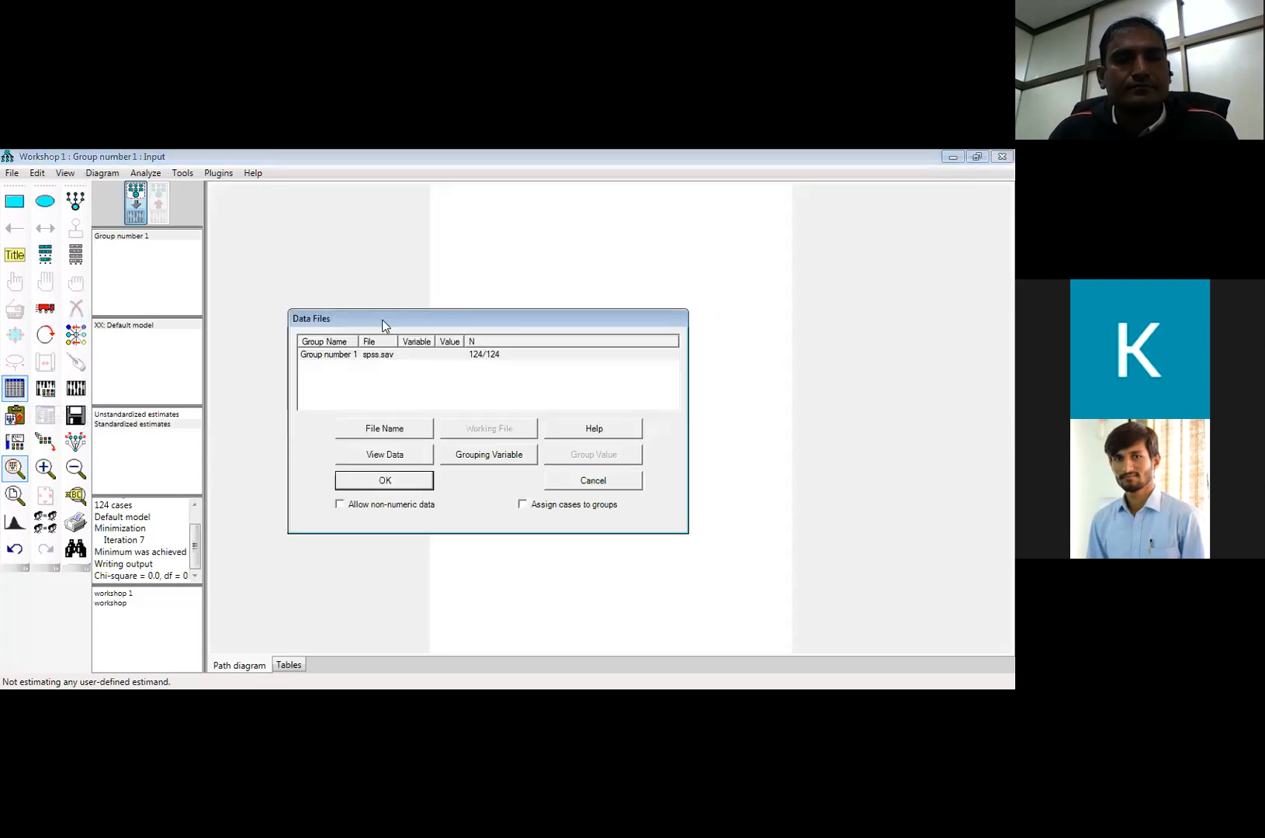
double_click(369, 357)
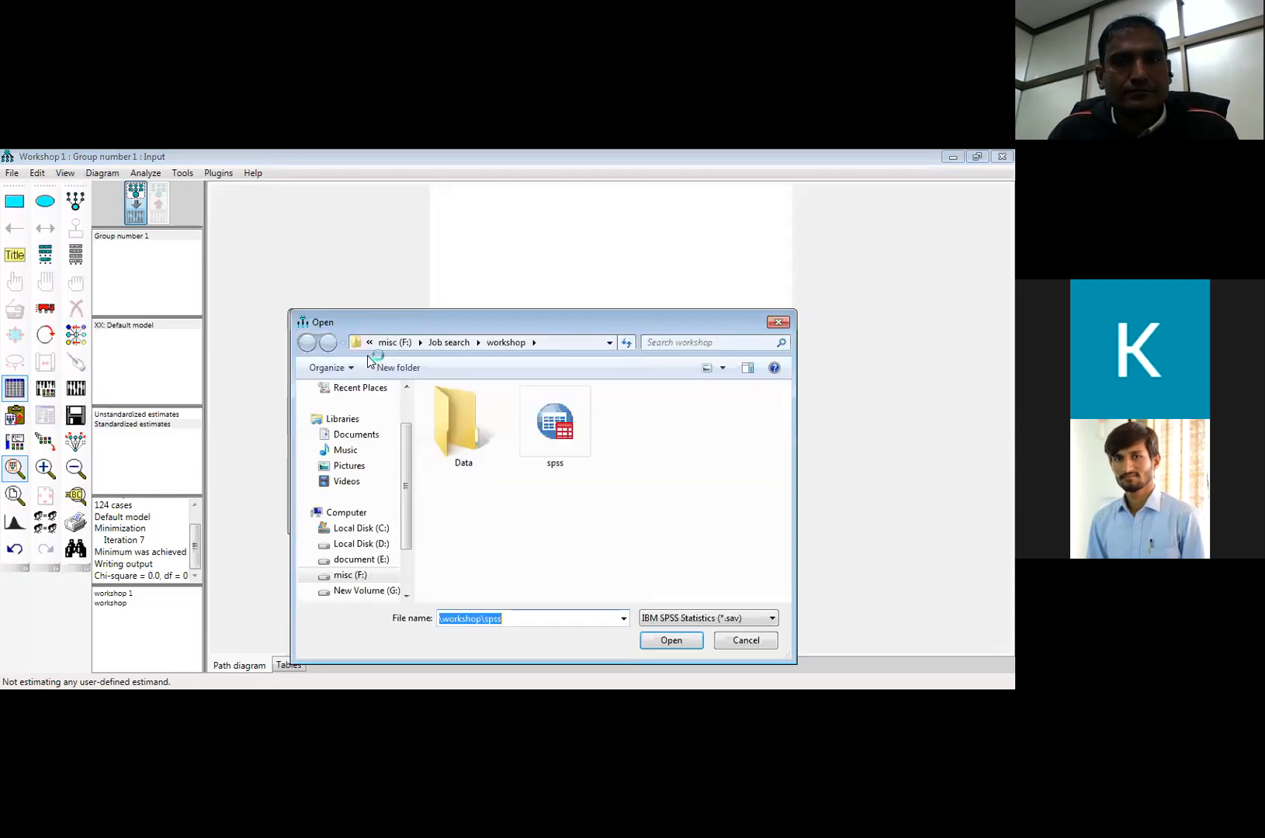
double_click(560, 418)
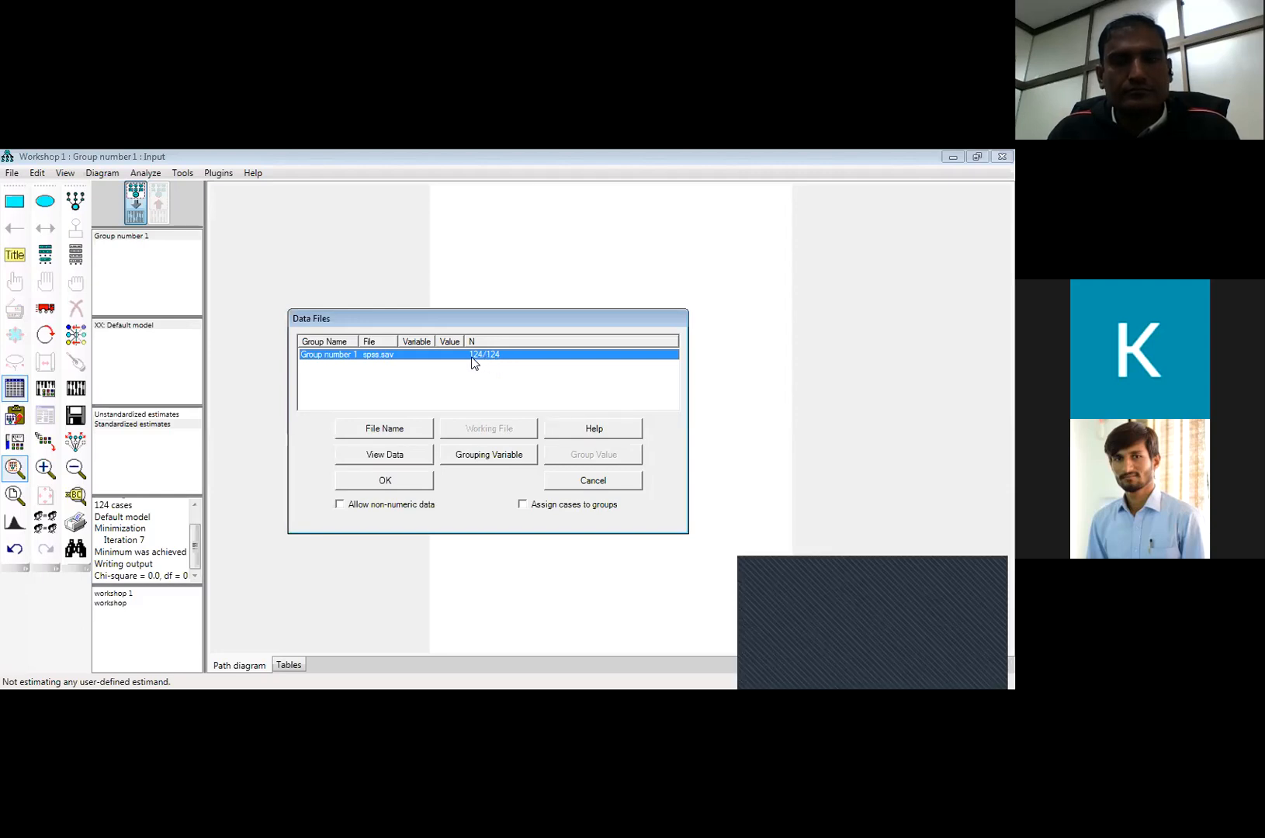
click(385, 483)
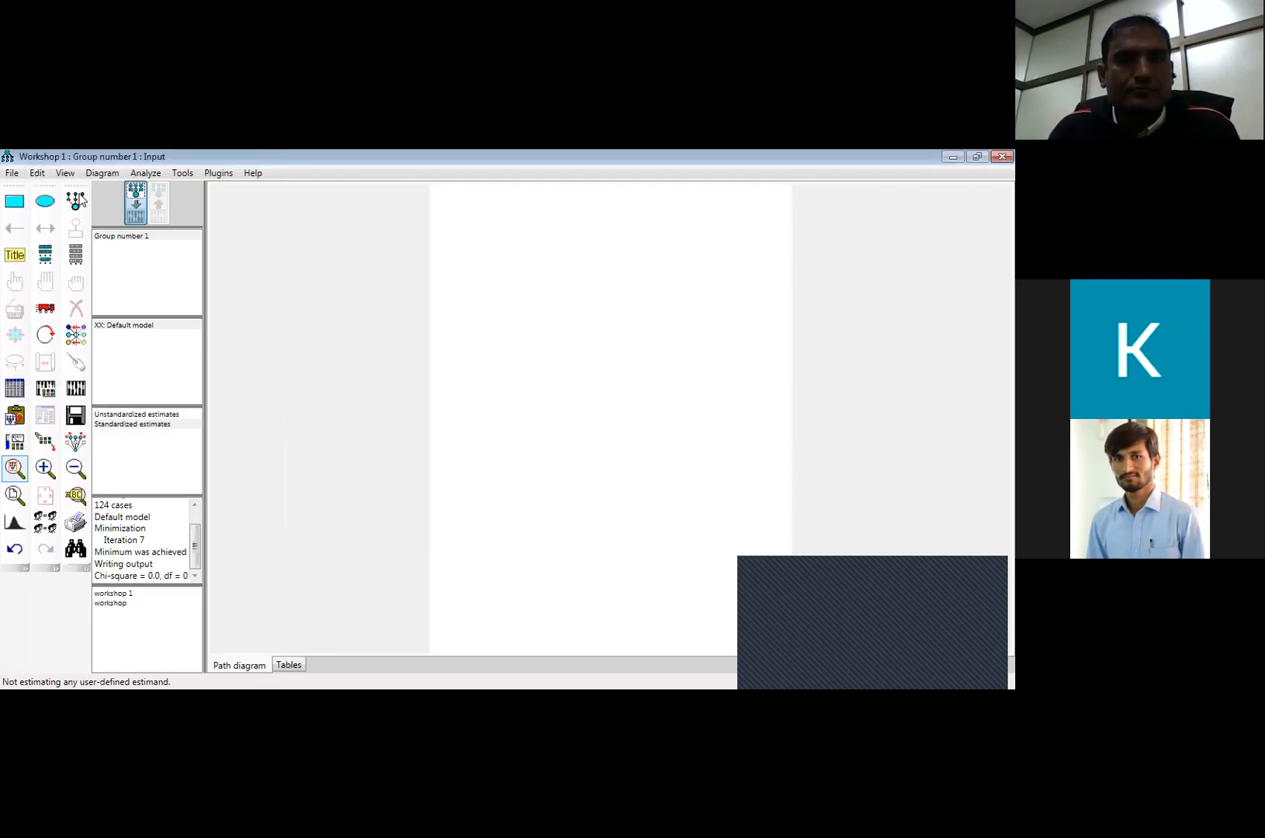
Draw a latent variable near the middle of the page and add three indicators with error terms to it.
click(79, 202)
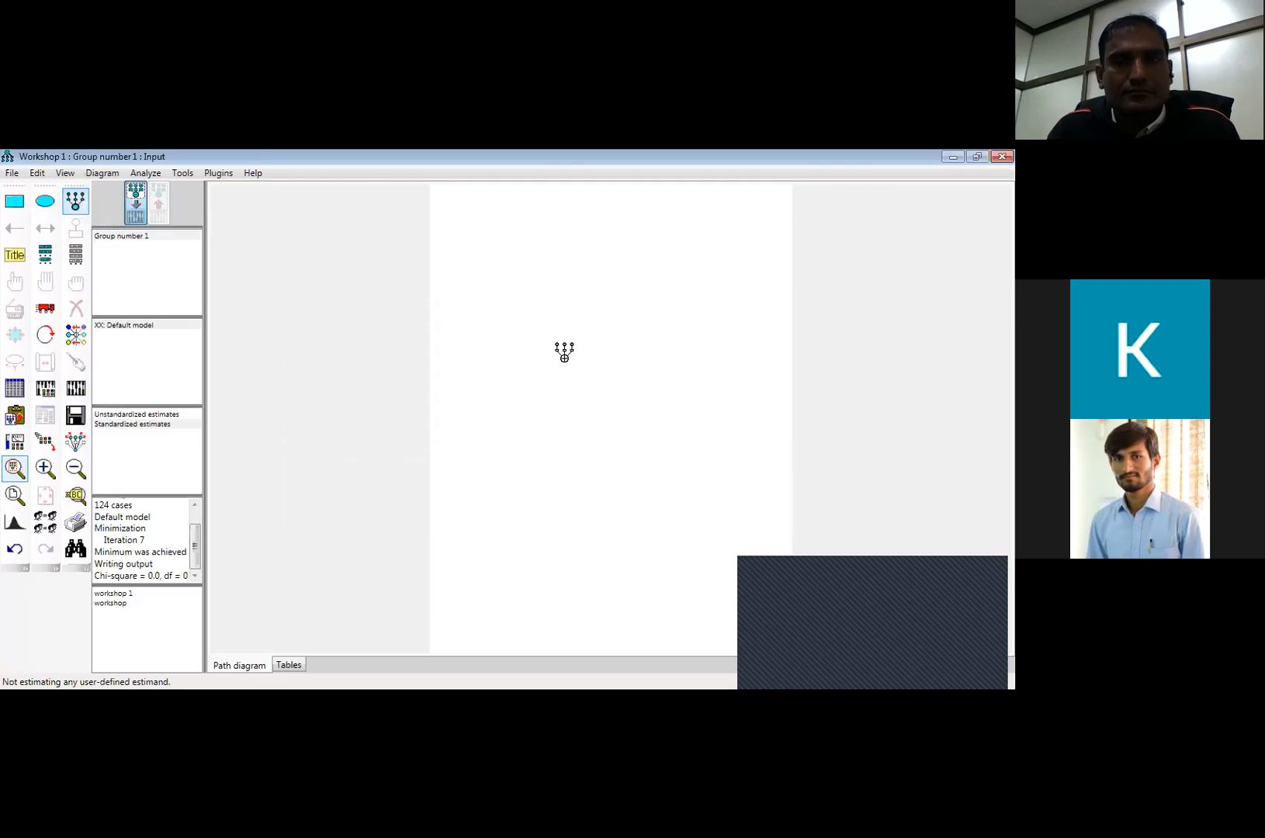
drag(525, 326, 580, 361)
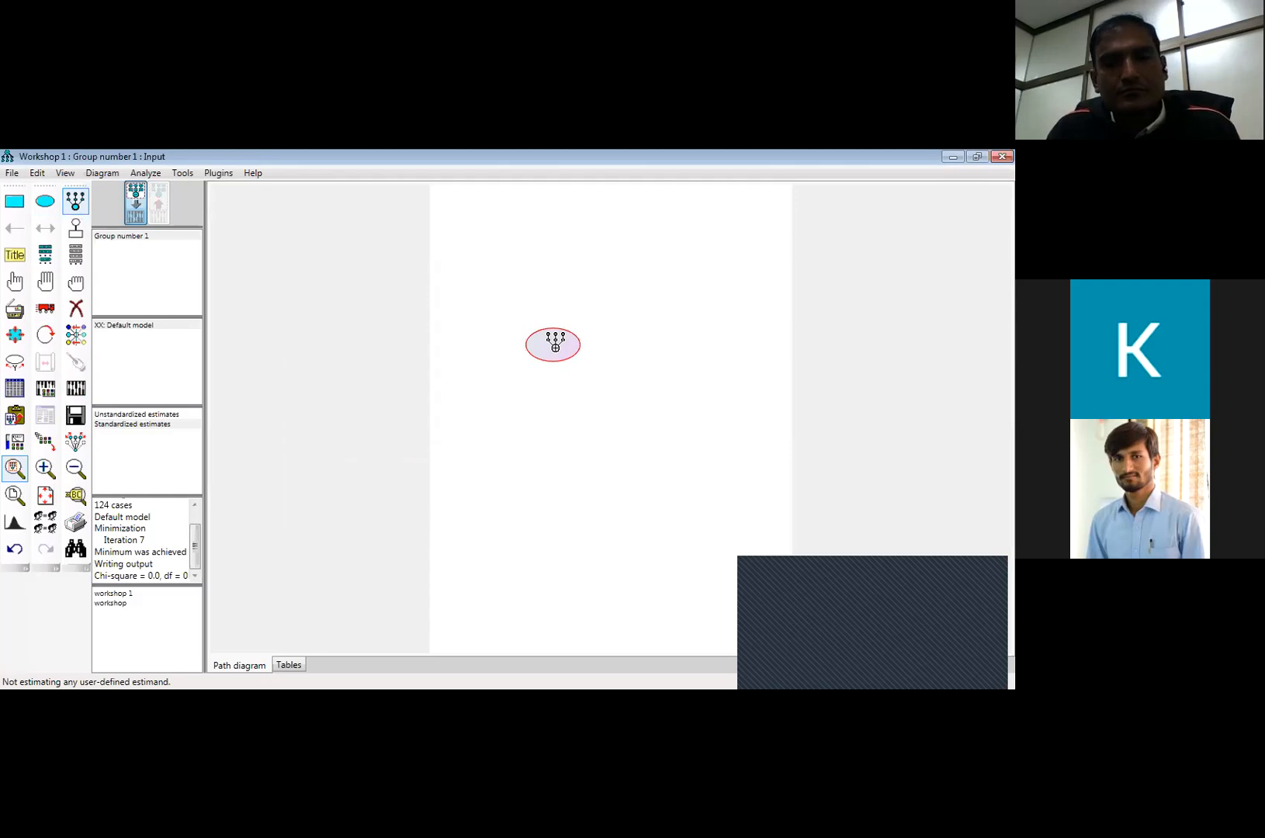
click(555, 347)
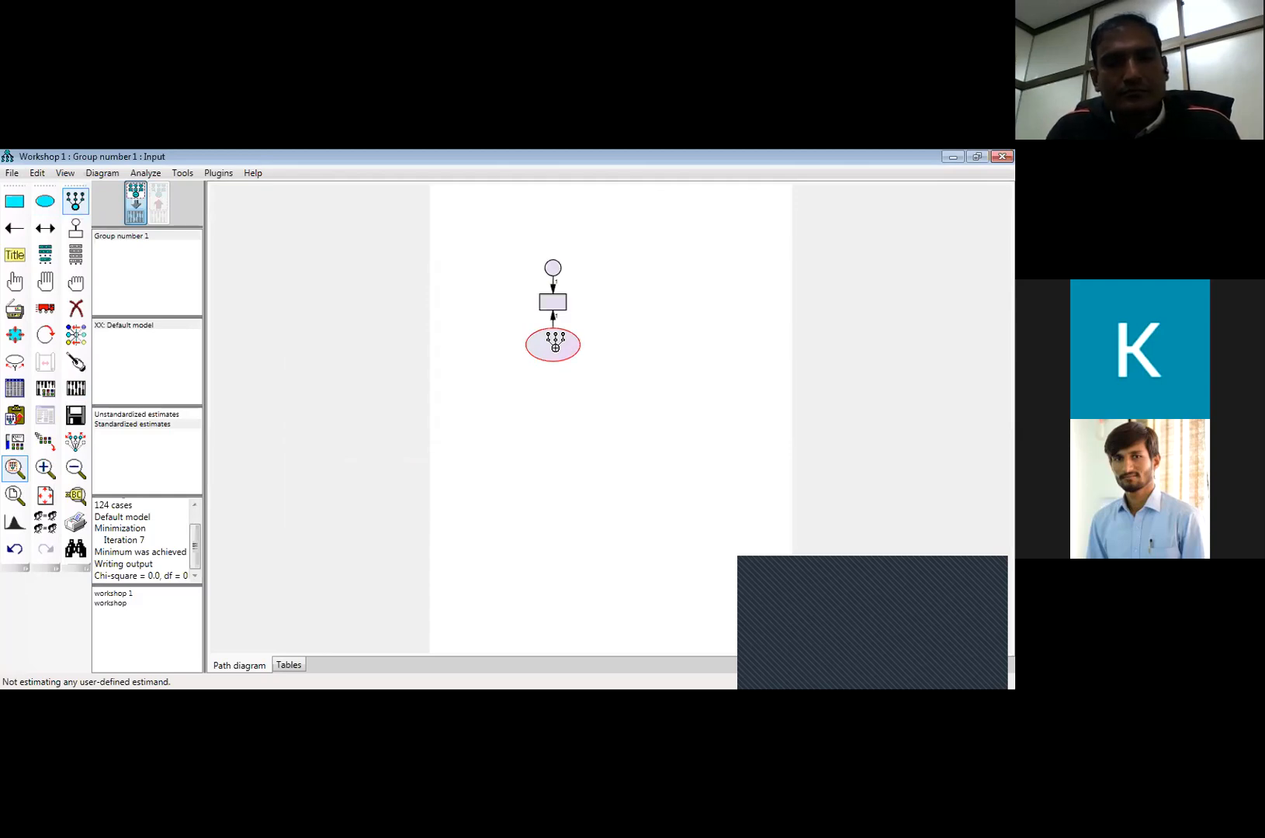
click(554, 346)
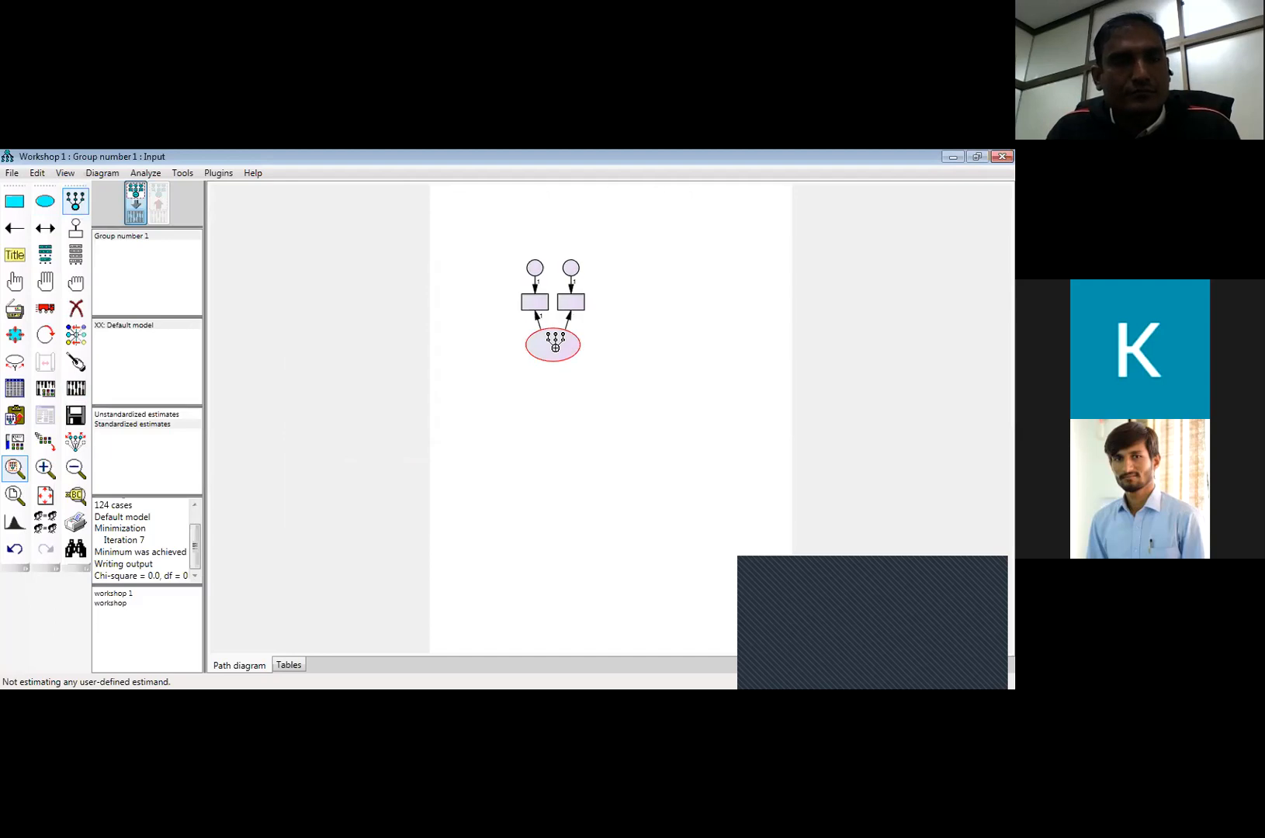
click(555, 347)
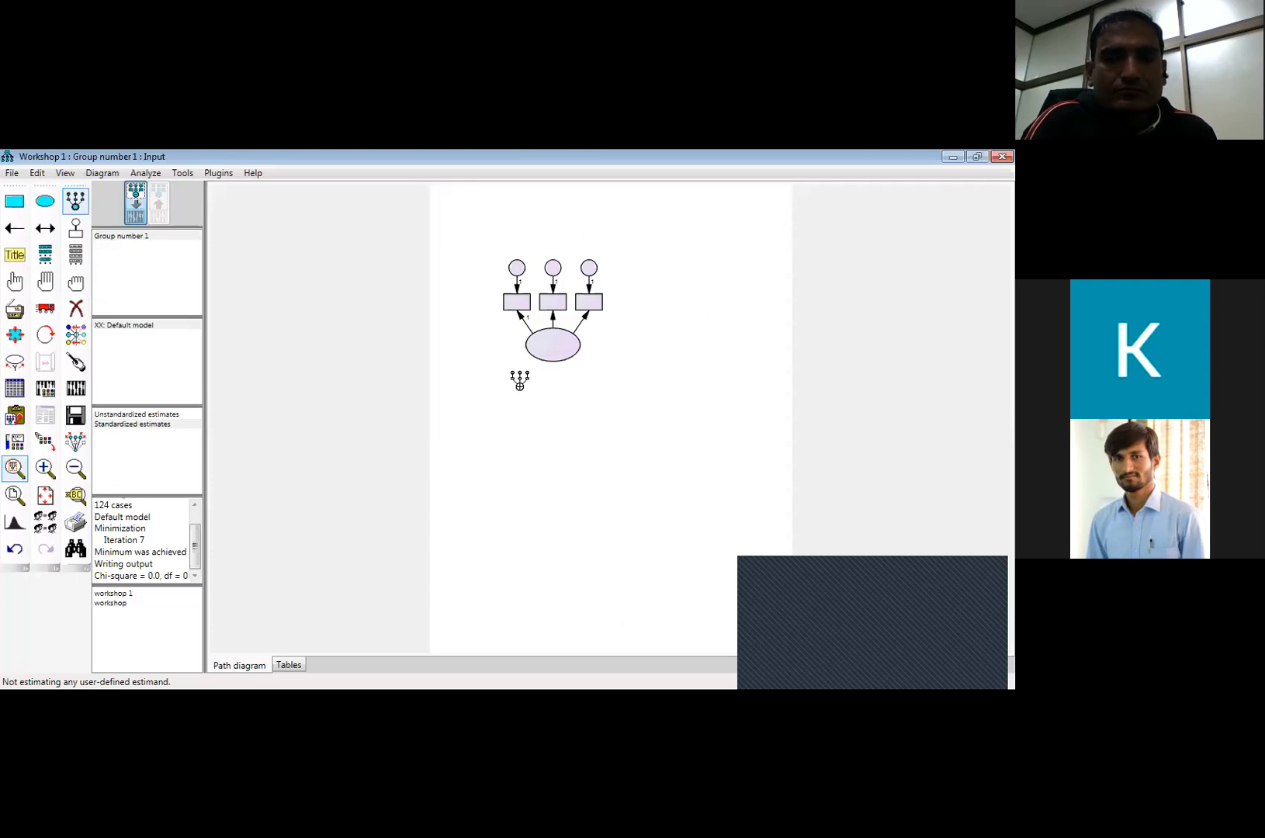
Assign the data set variable HIS_1 to the latent variable's first indicator rectangle.
click(76, 260)
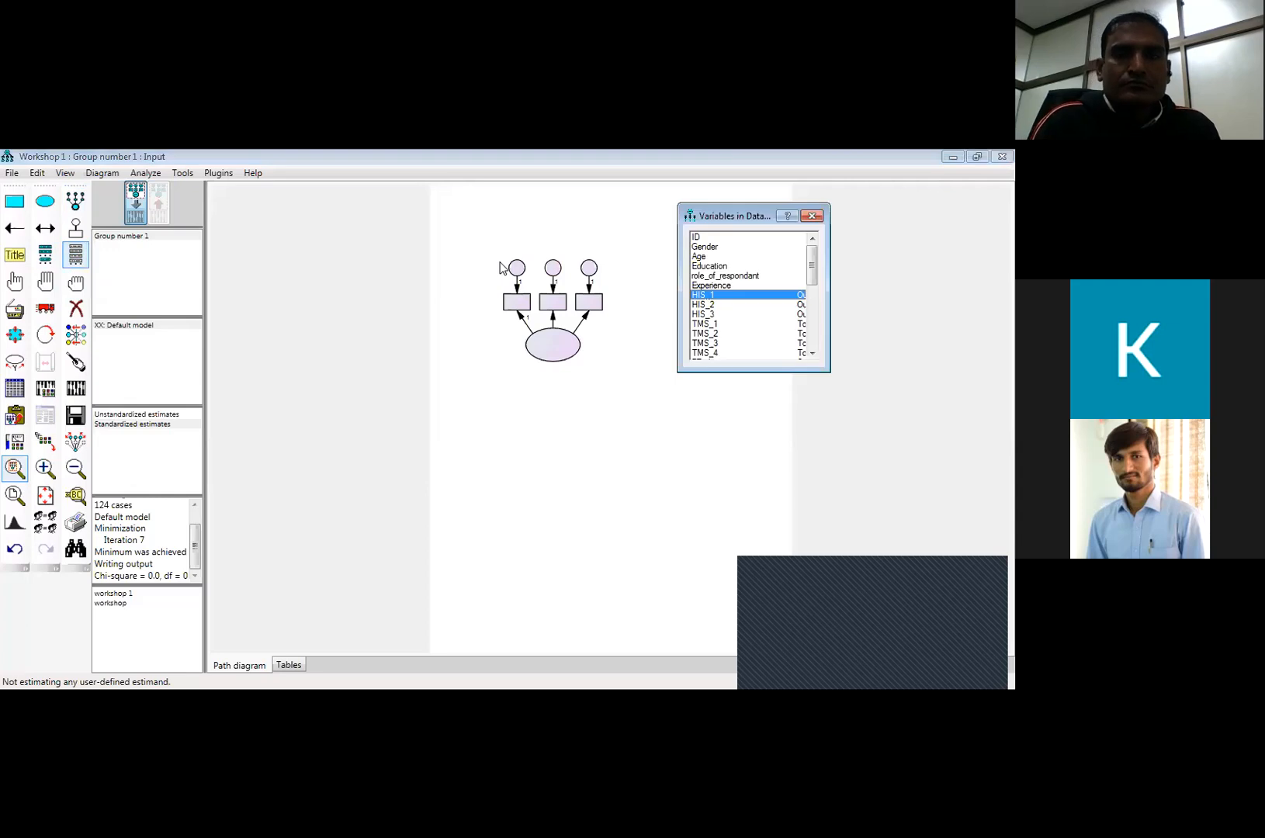
drag(734, 298, 507, 297)
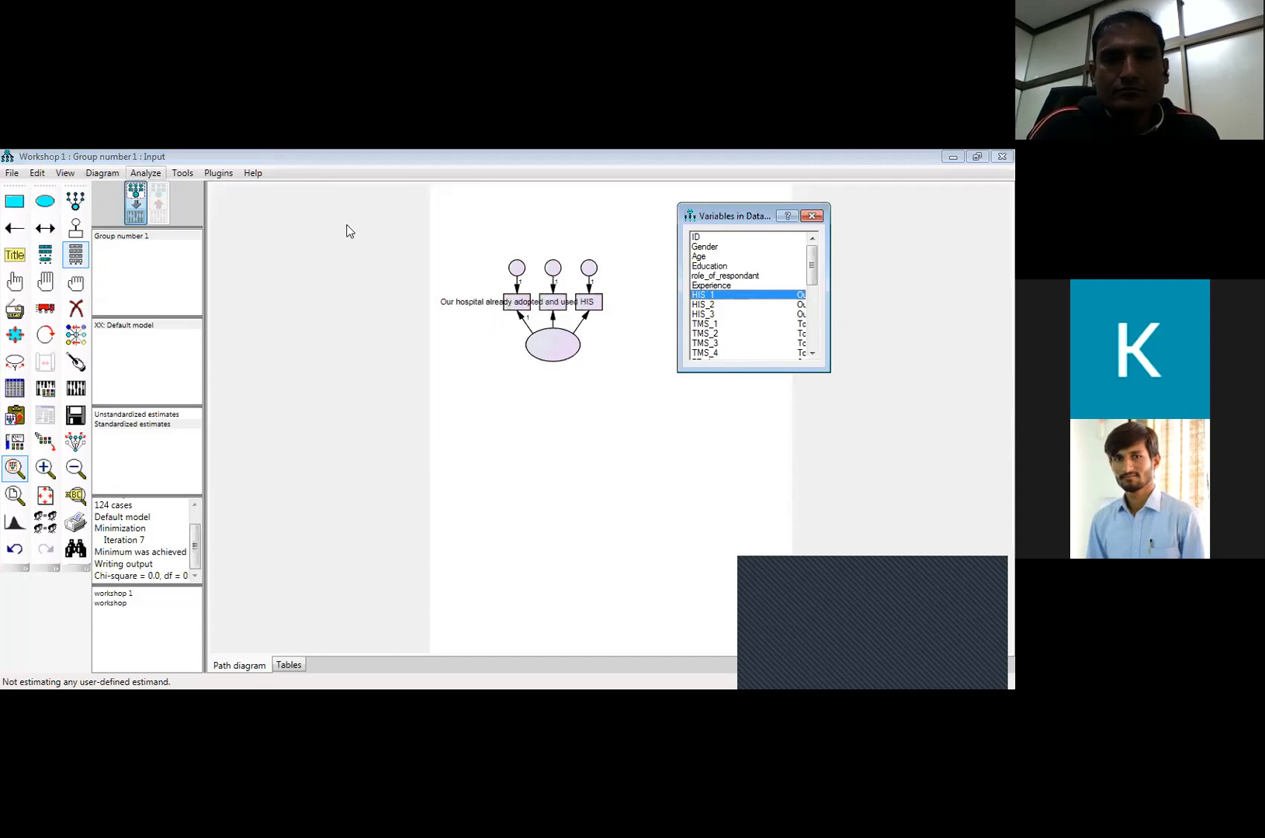
Turn off Display variable labels in the interface properties, apply the change and close the data set variable list.
click(65, 173)
click(90, 190)
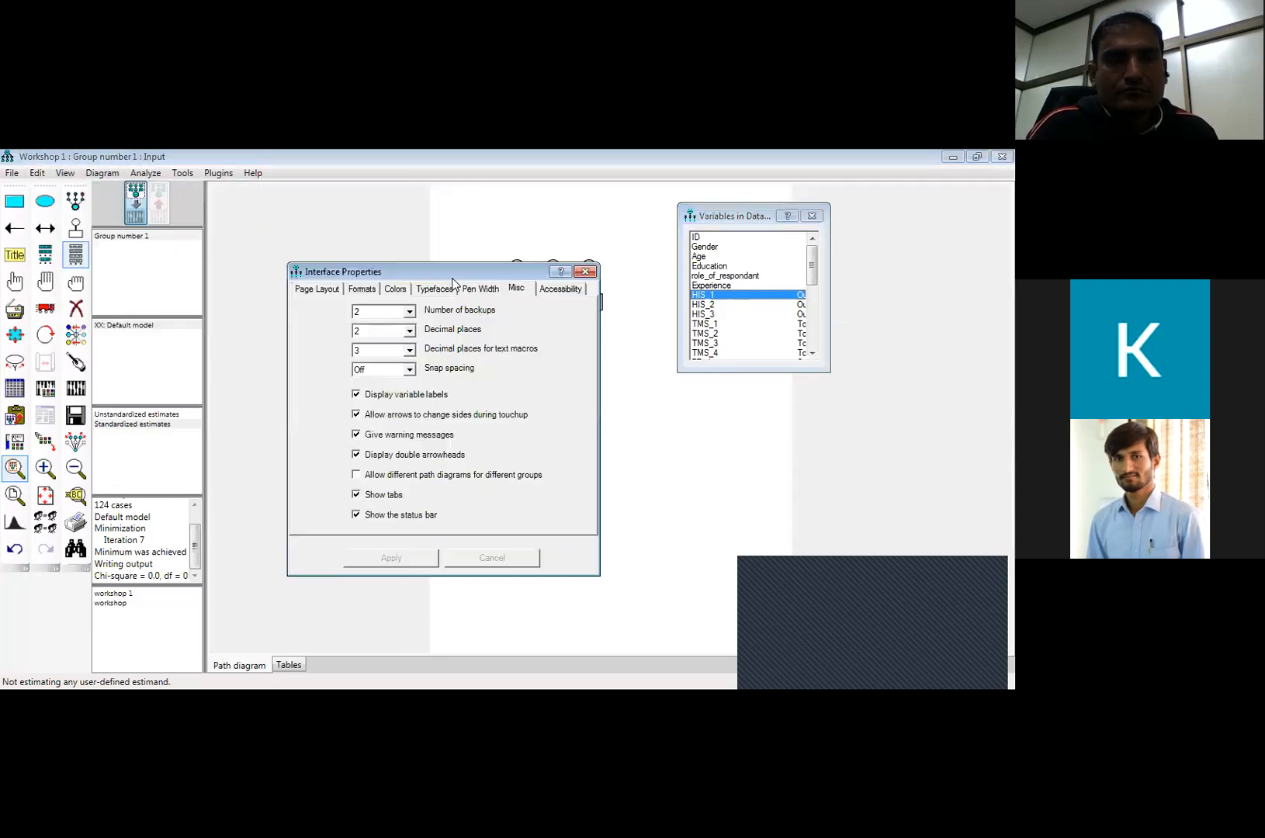
click(356, 394)
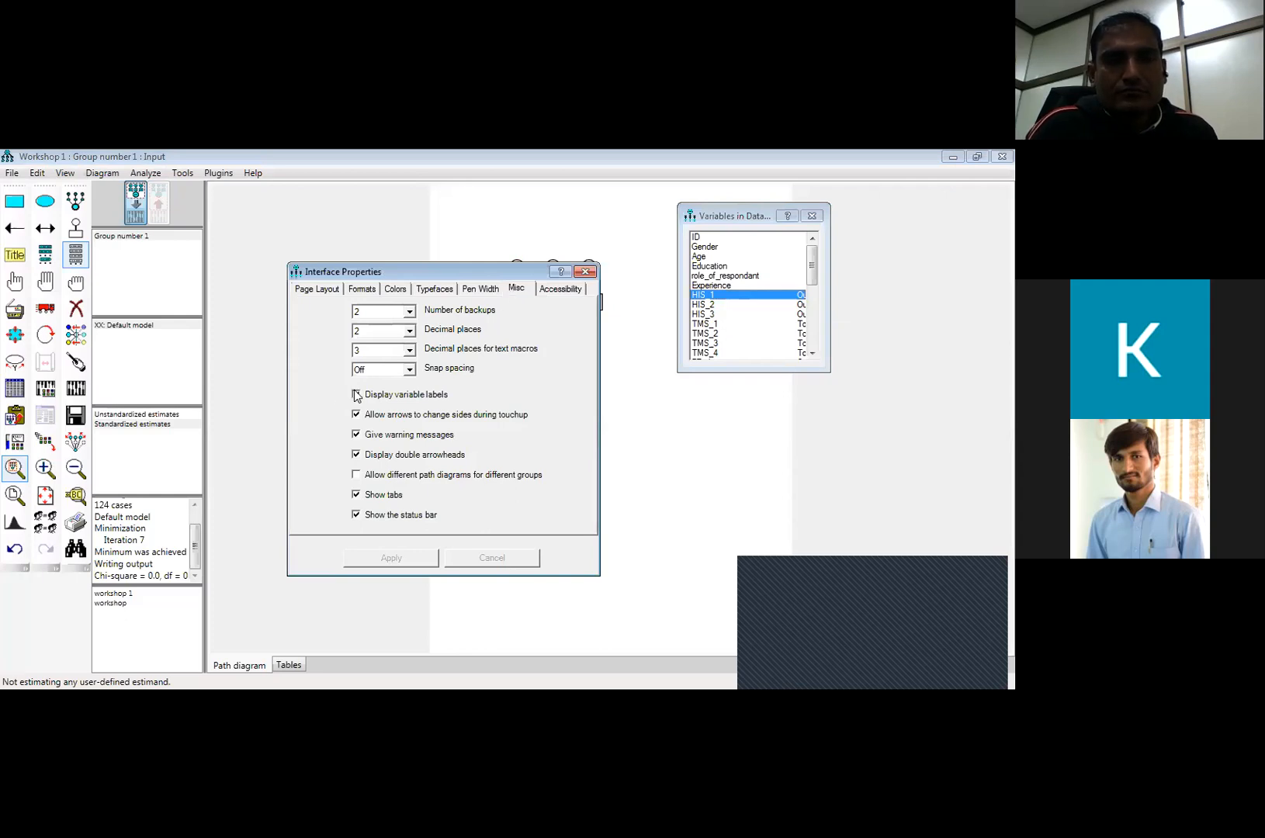
click(391, 560)
click(585, 272)
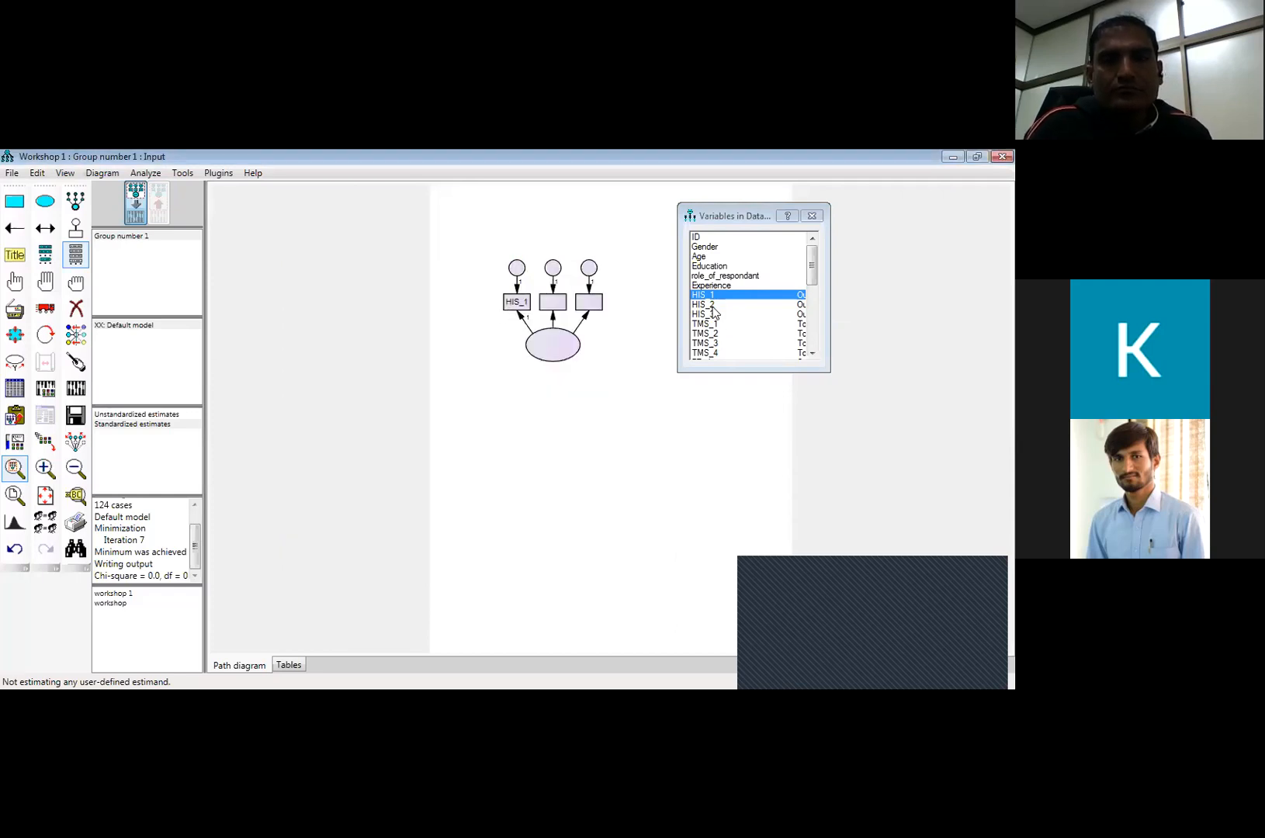
click(812, 217)
Select the three indicator rectangles one by one, and deselect all objects.
click(15, 282)
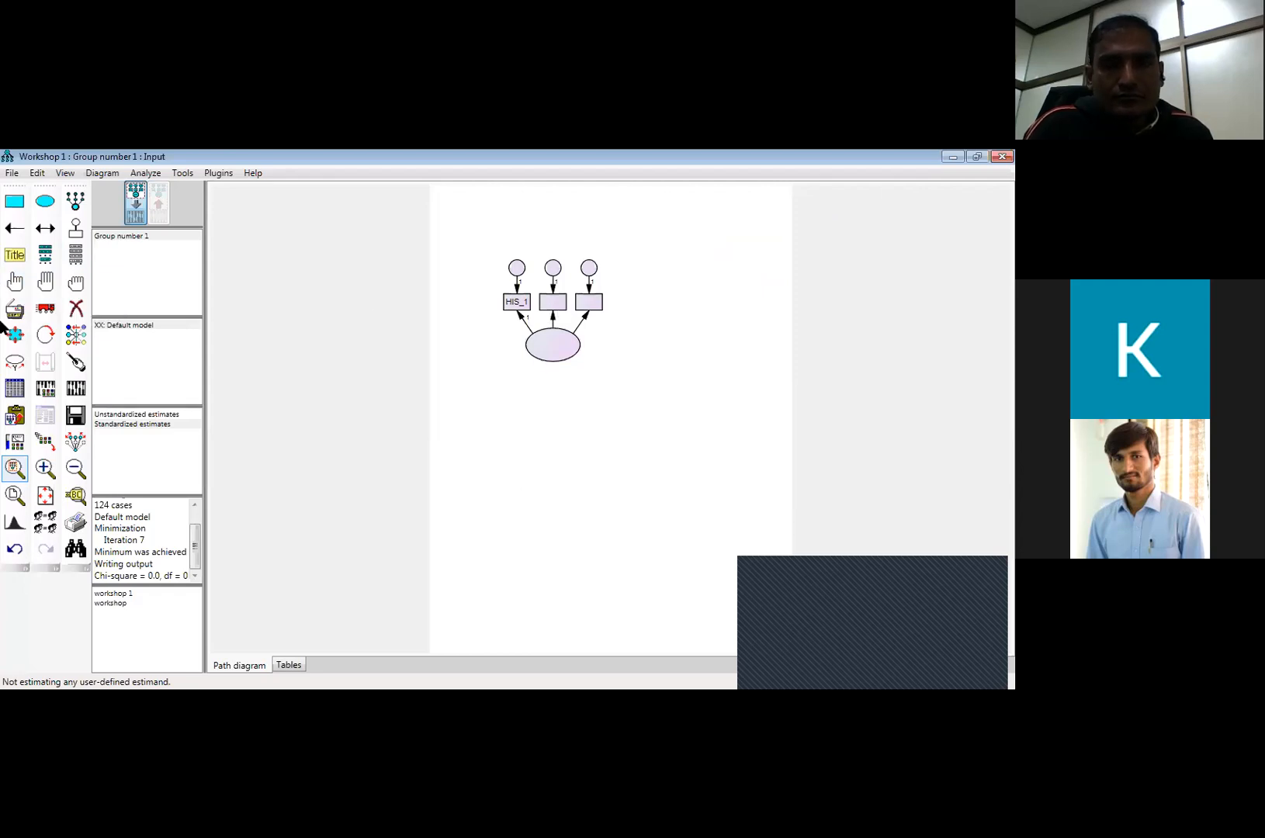
click(15, 281)
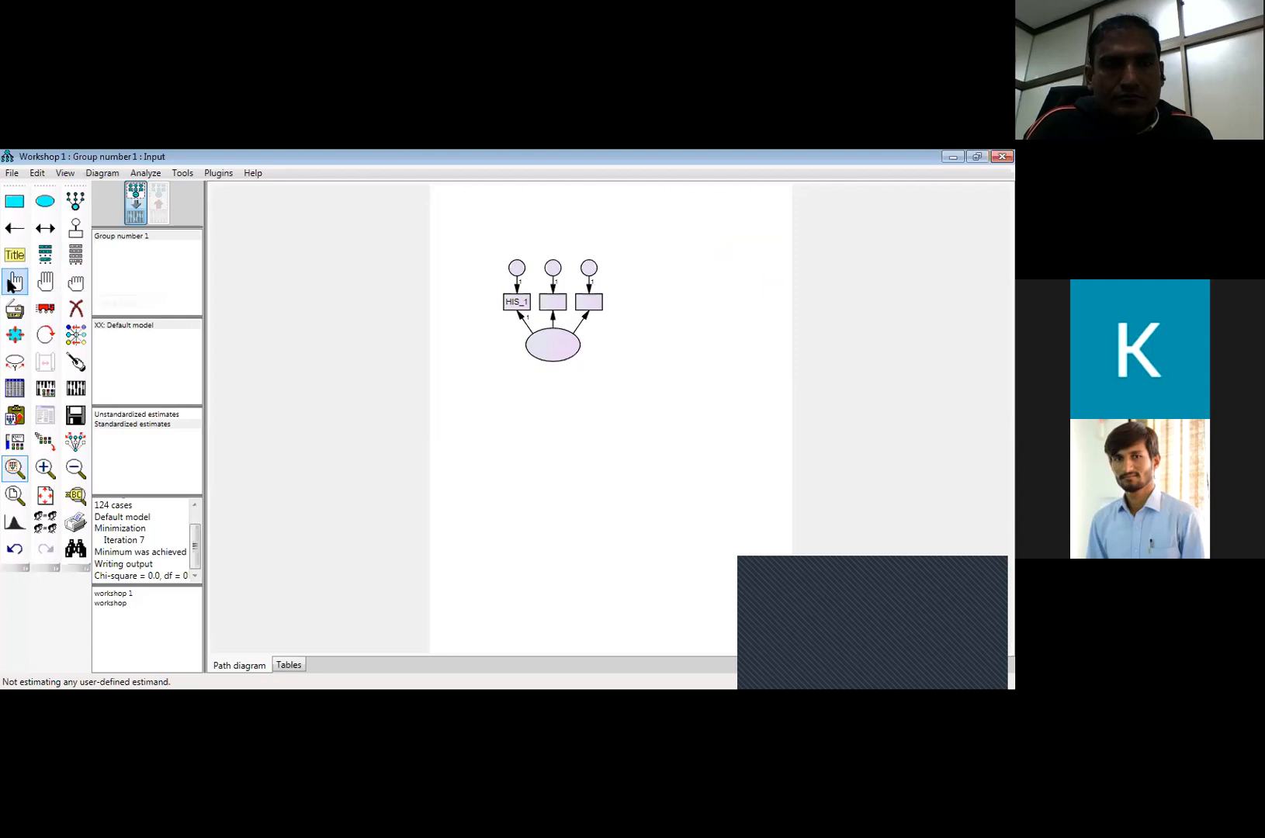
click(520, 305)
click(561, 309)
click(588, 308)
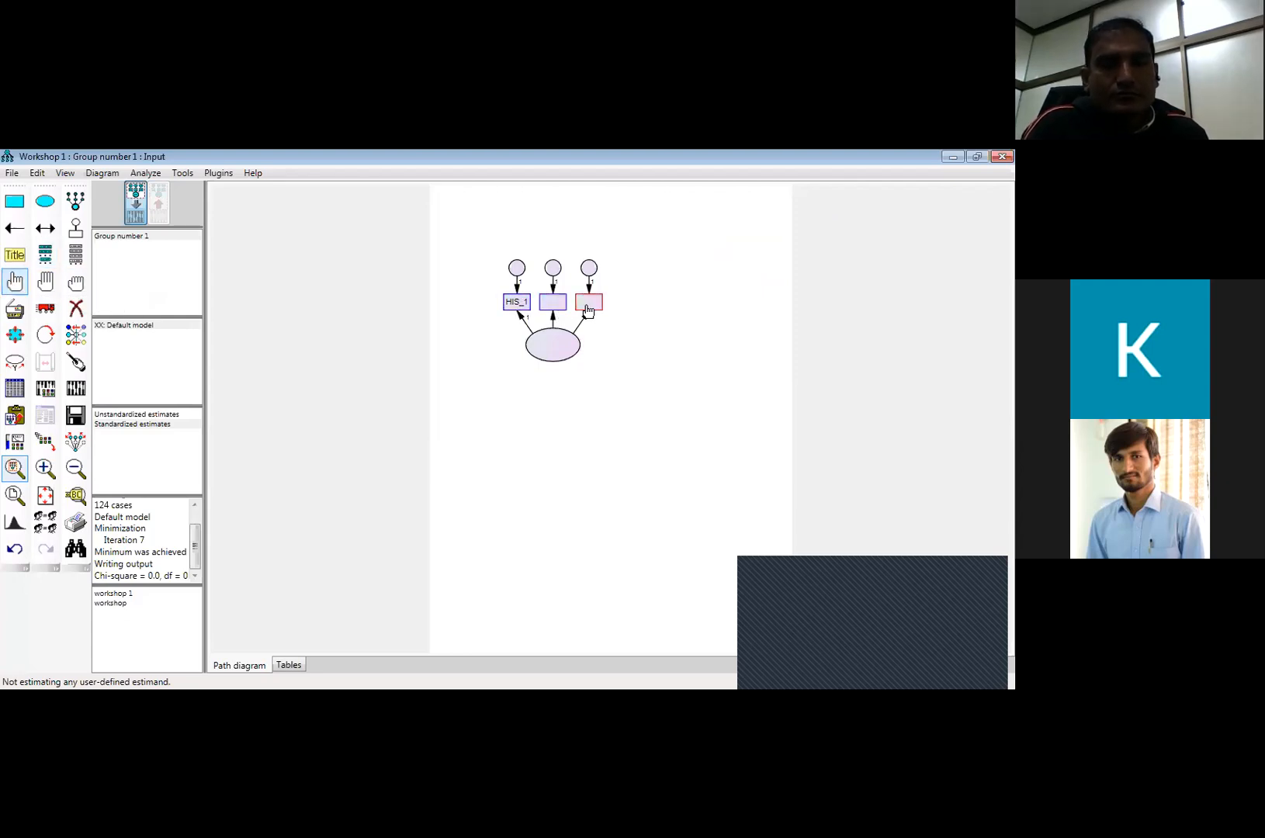
click(75, 283)
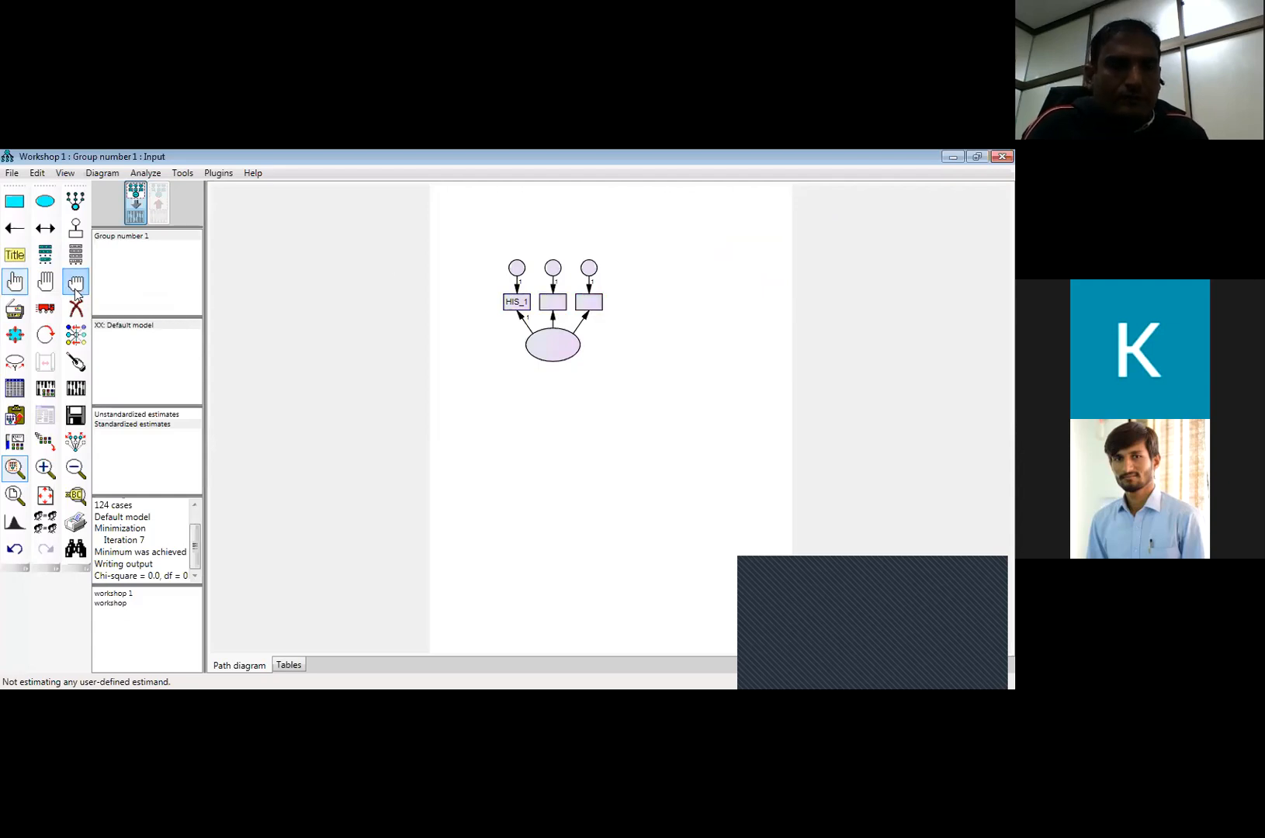
Select all objects and duplicate the whole latent variable model twice, once below the original and once beside that copy.
click(47, 287)
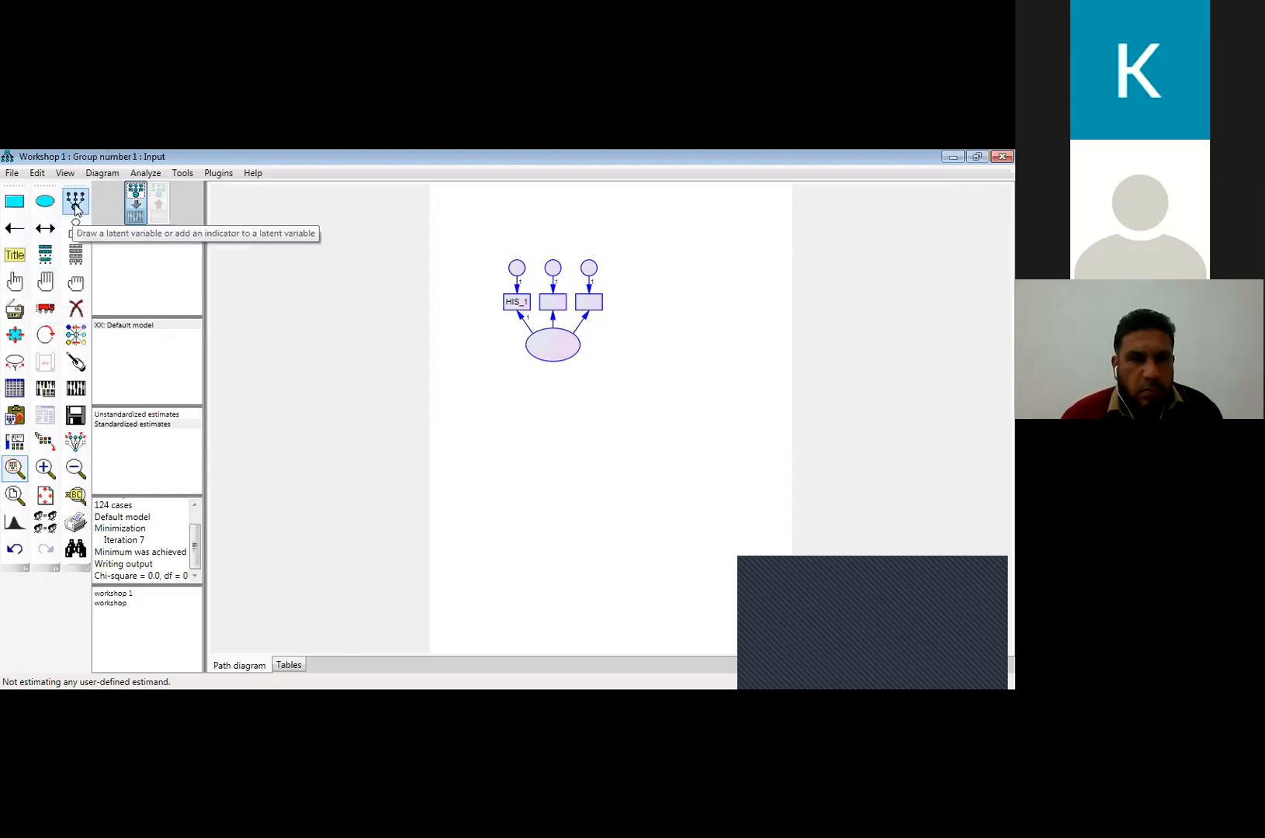
click(15, 309)
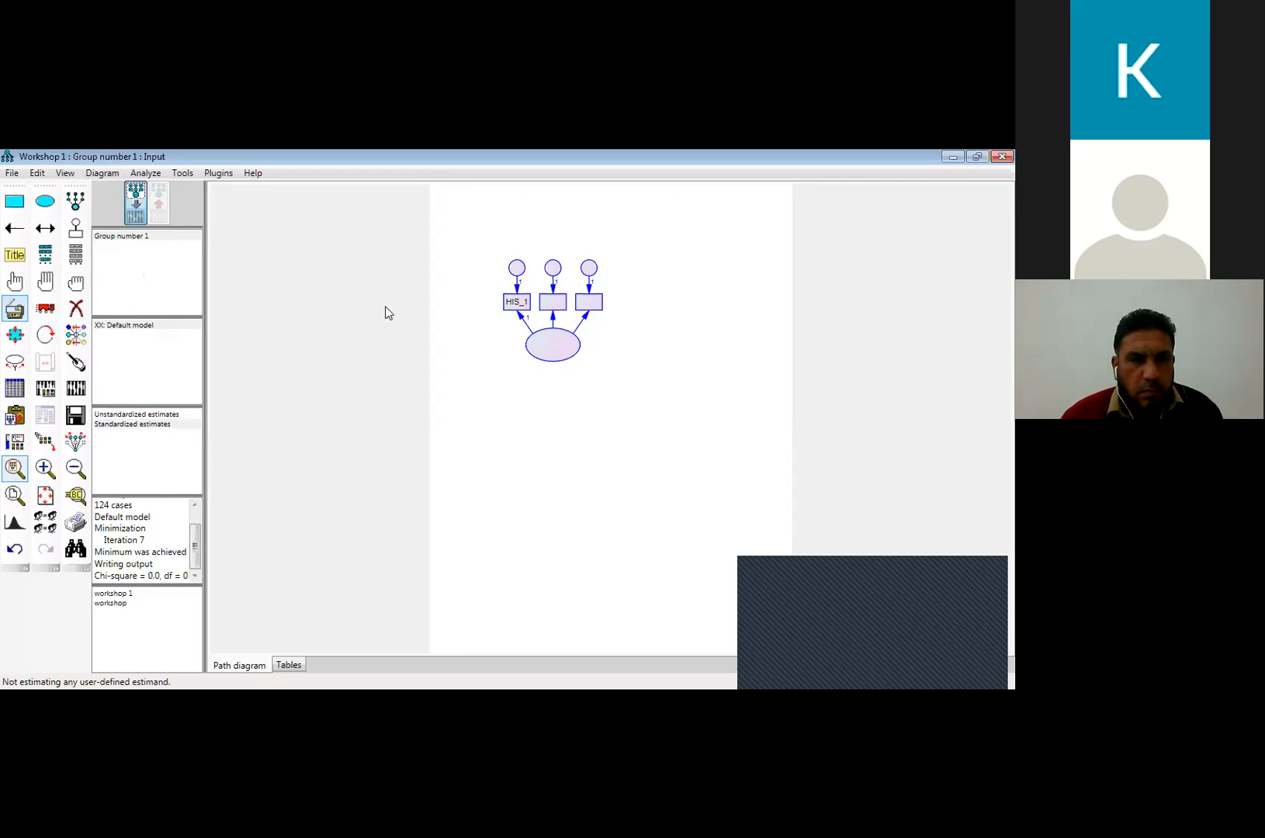
drag(544, 348, 546, 474)
drag(681, 489, 861, 499)
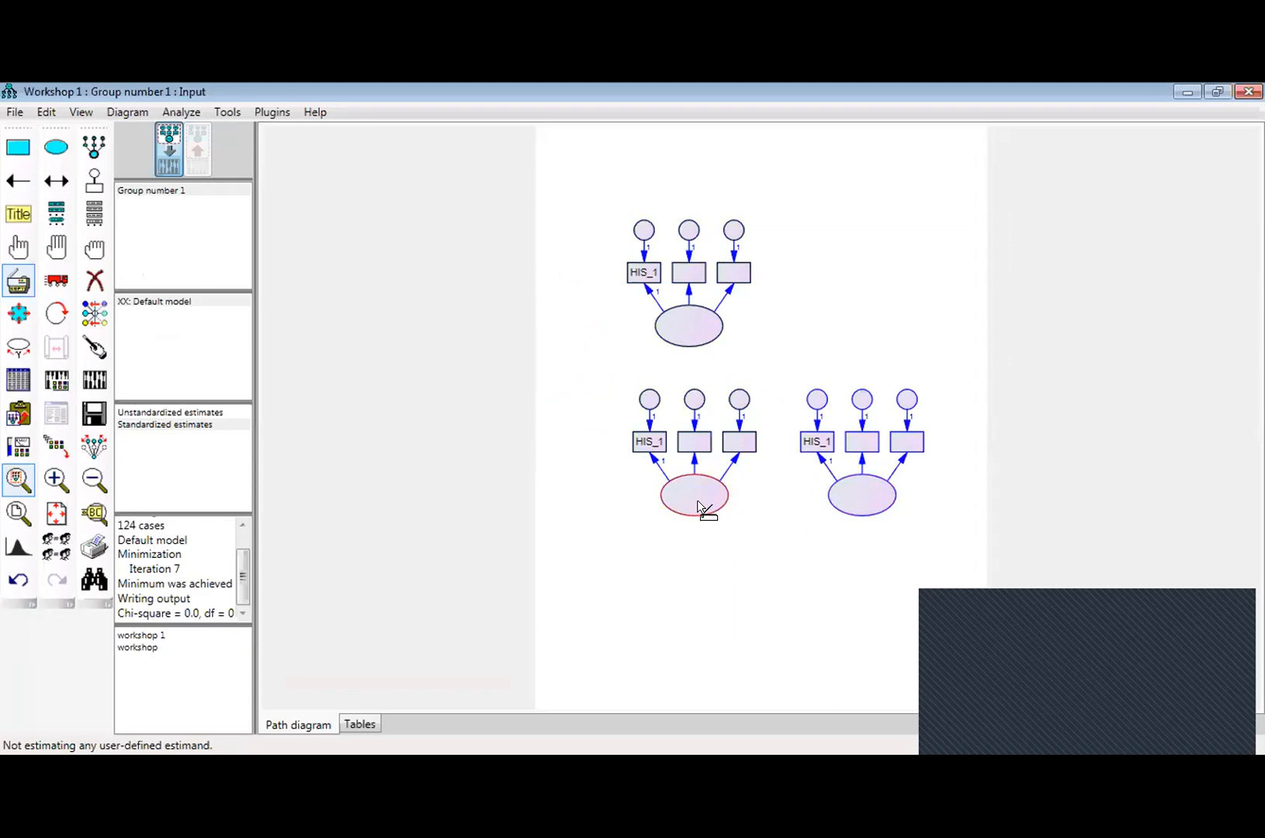
Undo both duplications of the latent variable model.
key(ctrl+z)
key(ctrl+z)
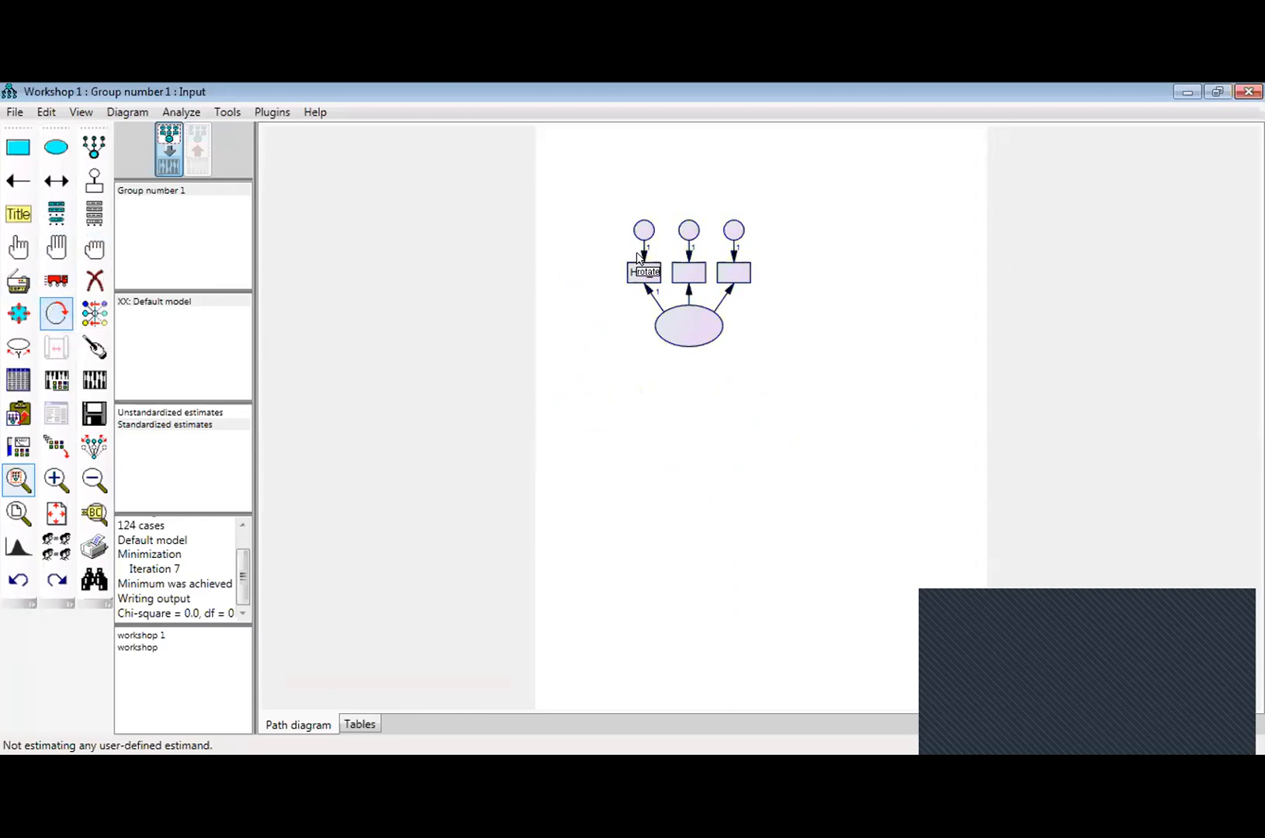
Rotate the indicators around the latent variable through one full turn.
click(693, 329)
click(693, 328)
click(693, 329)
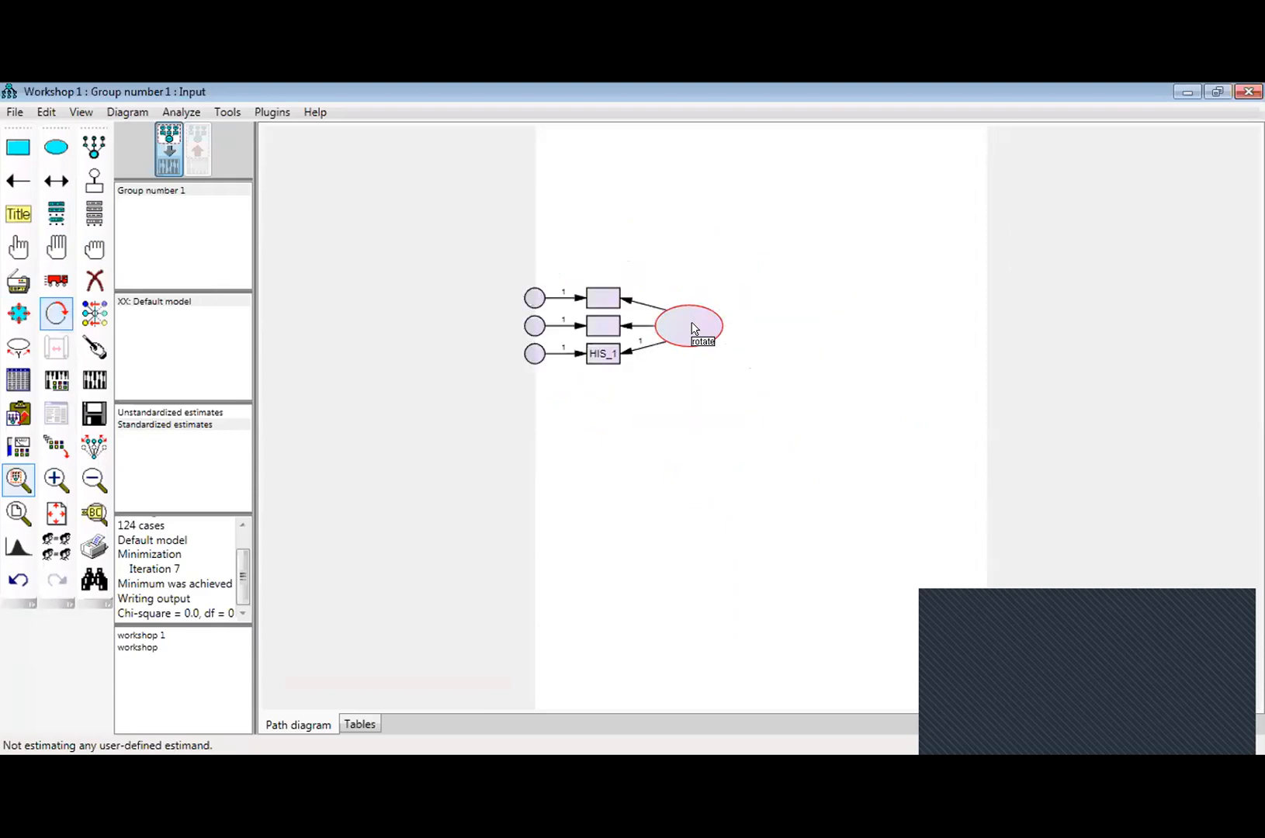
click(693, 328)
Move the latent variable's ellipse slightly down, away from its indicators.
click(66, 275)
mouse_move(677, 338)
mouse_down()
mouse_move(682, 531)
mouse_move(677, 325)
mouse_move(686, 361)
mouse_up()
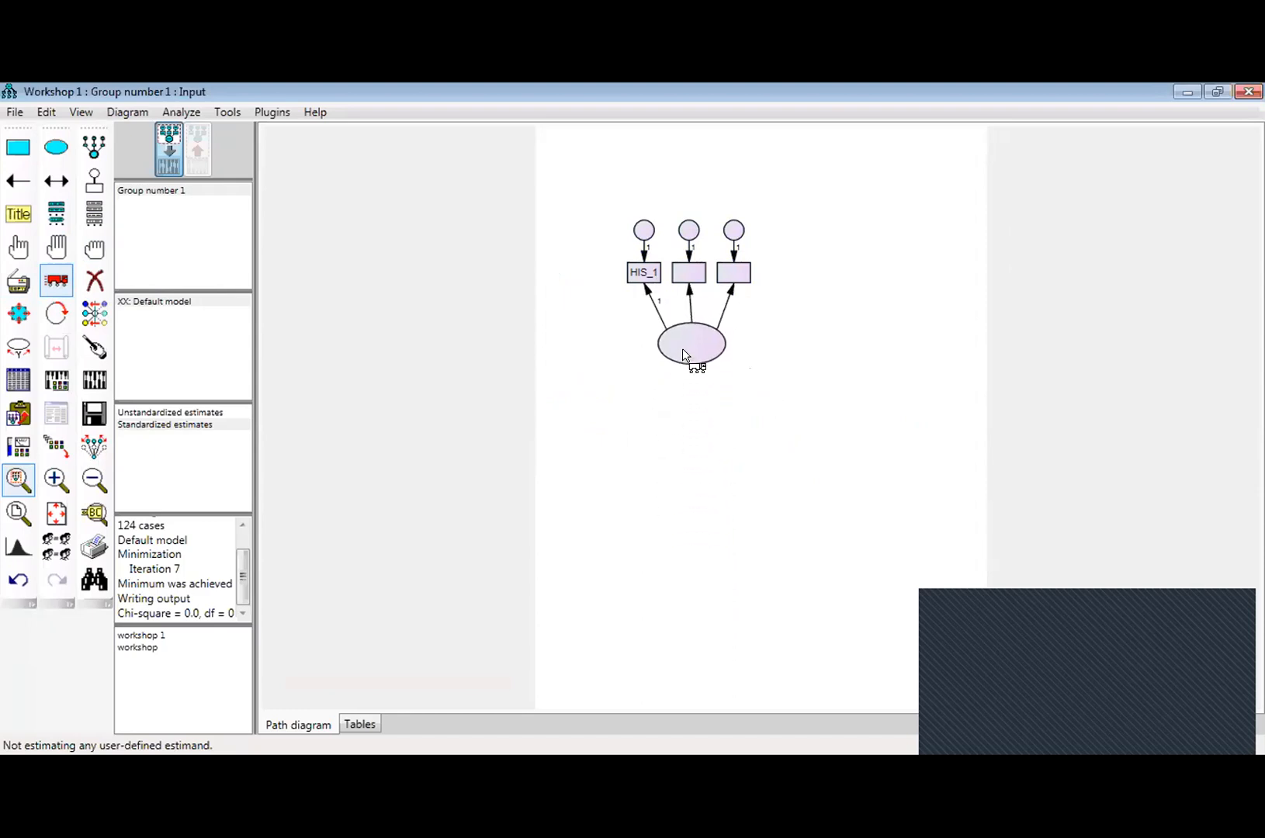
Turn on Preserve symmetries and move the latent variable slightly up together with its indicators.
click(86, 448)
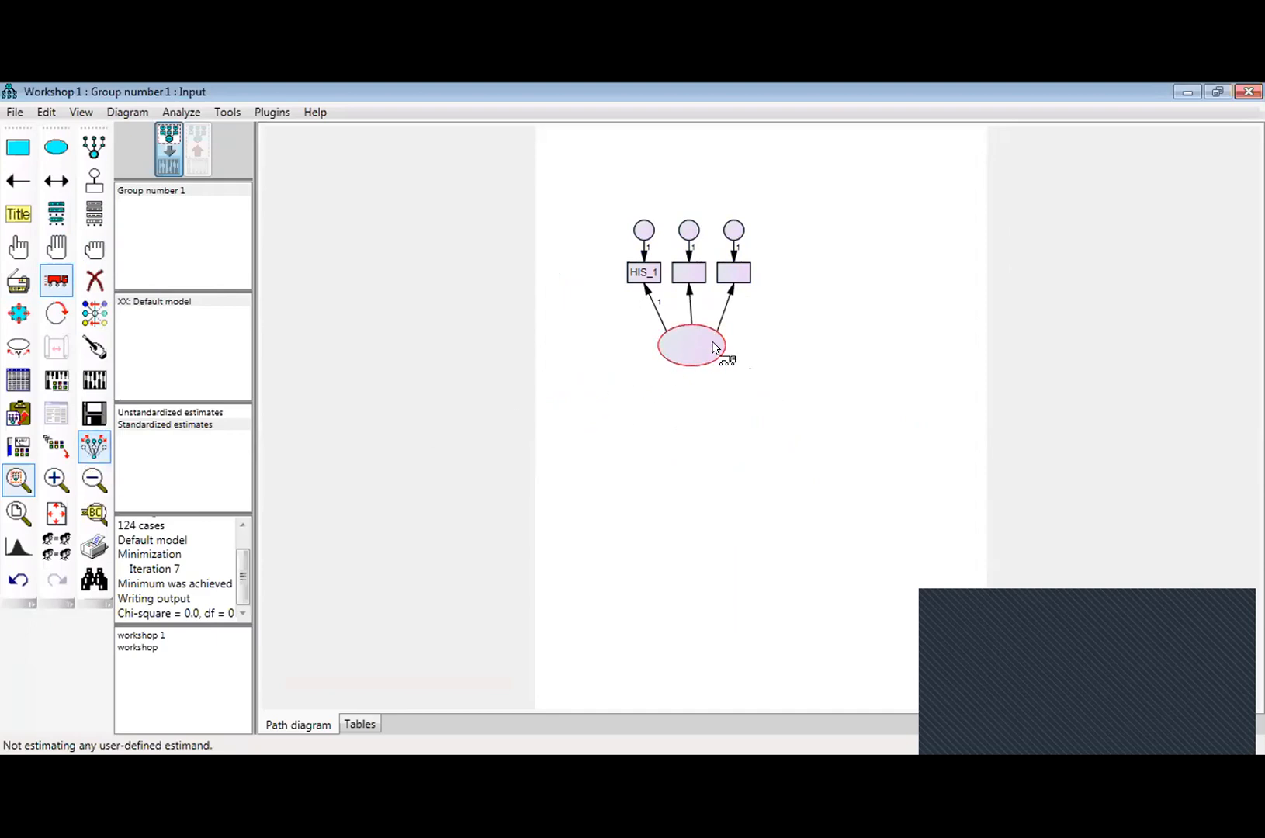
drag(704, 356, 694, 324)
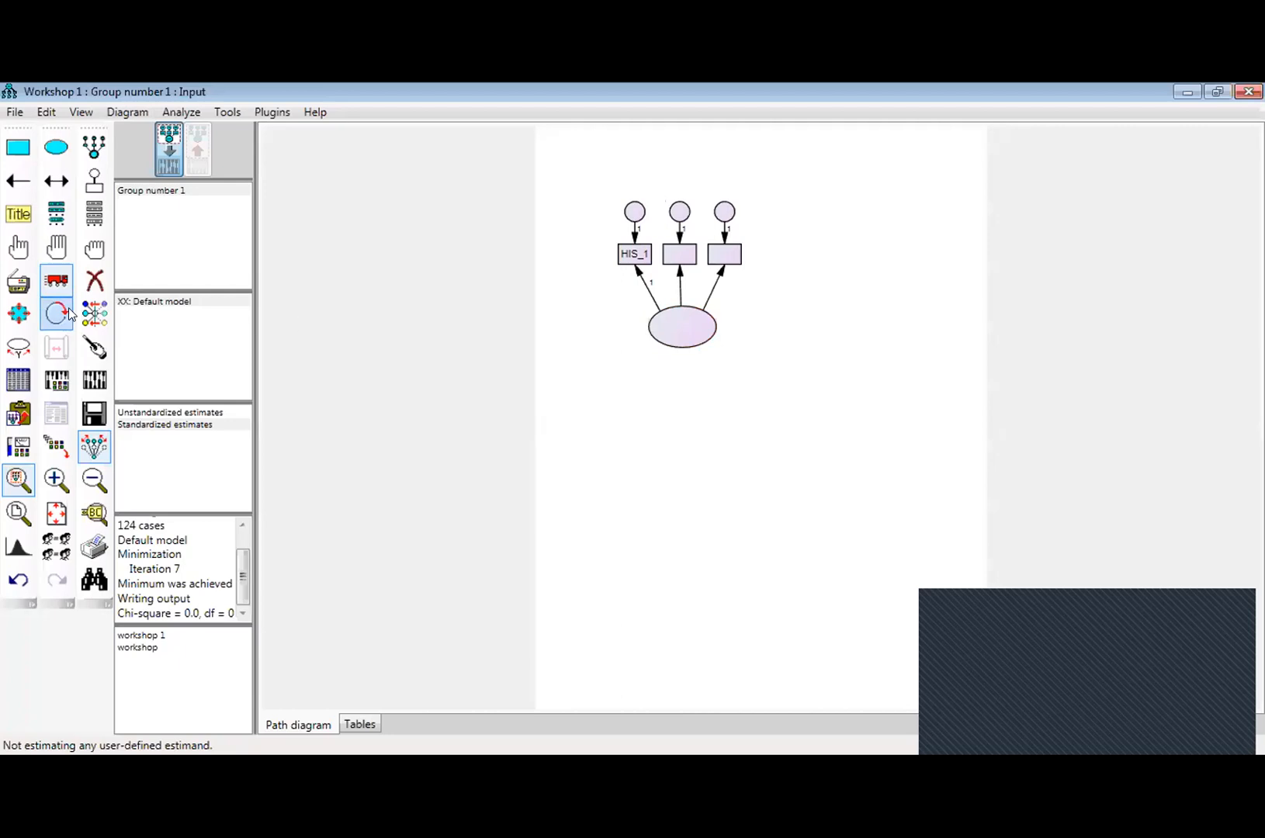
click(65, 283)
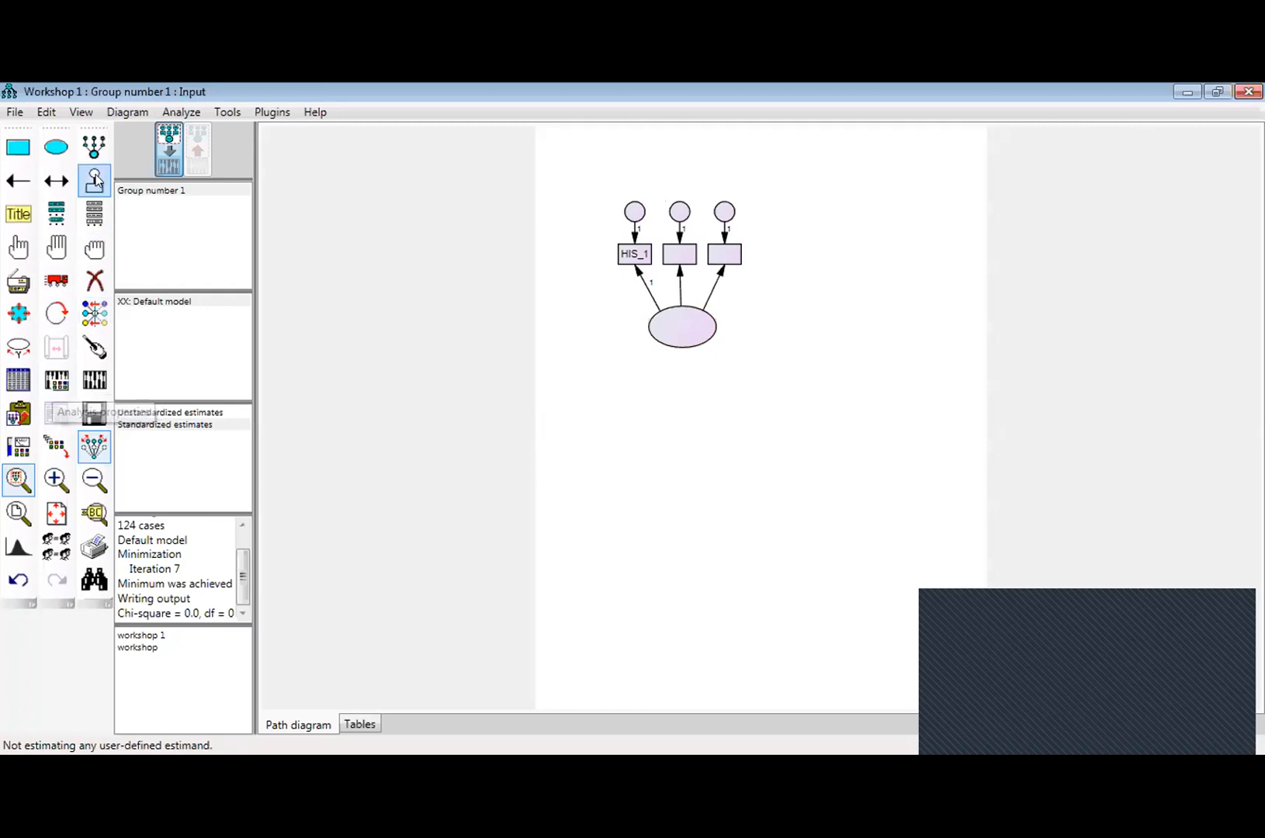
View the list of variables in the data set and try to calculate the estimates of the latent variable model.
click(94, 216)
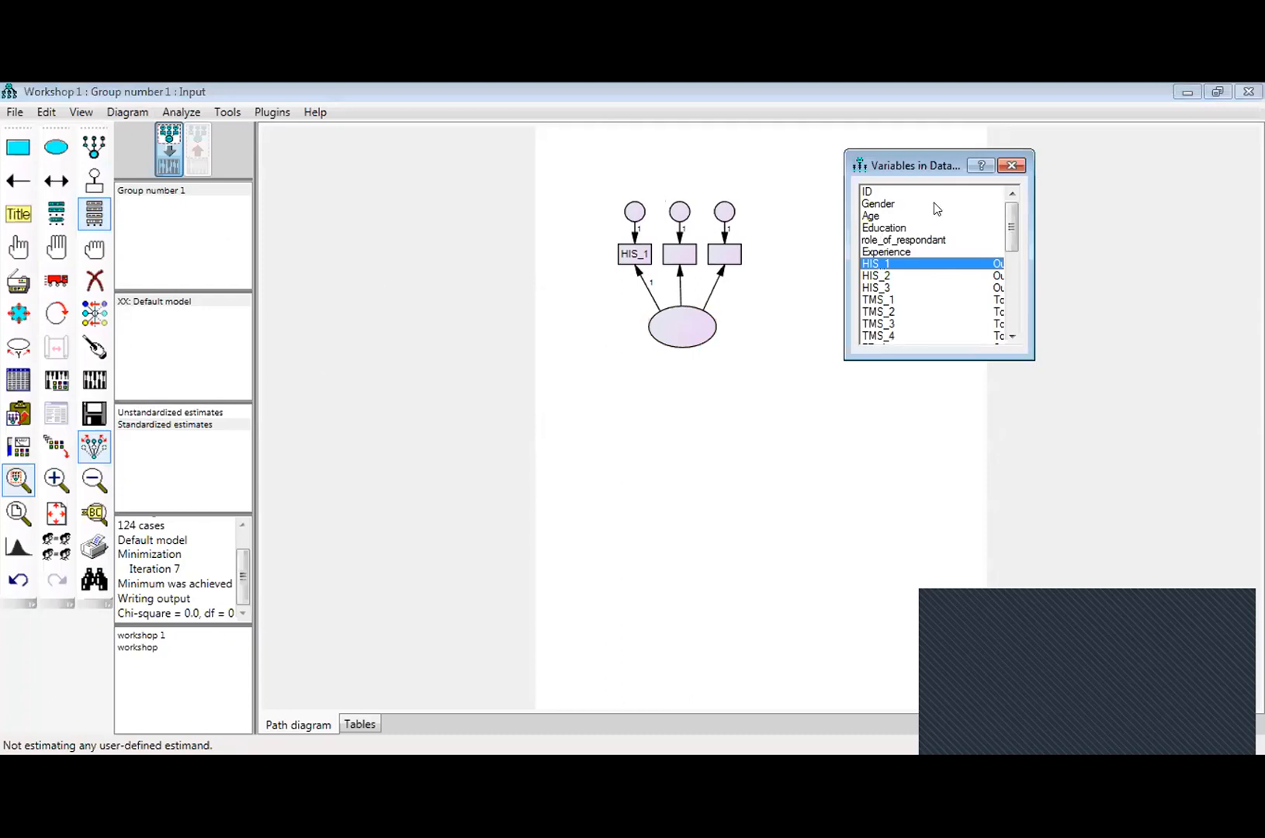
click(1010, 167)
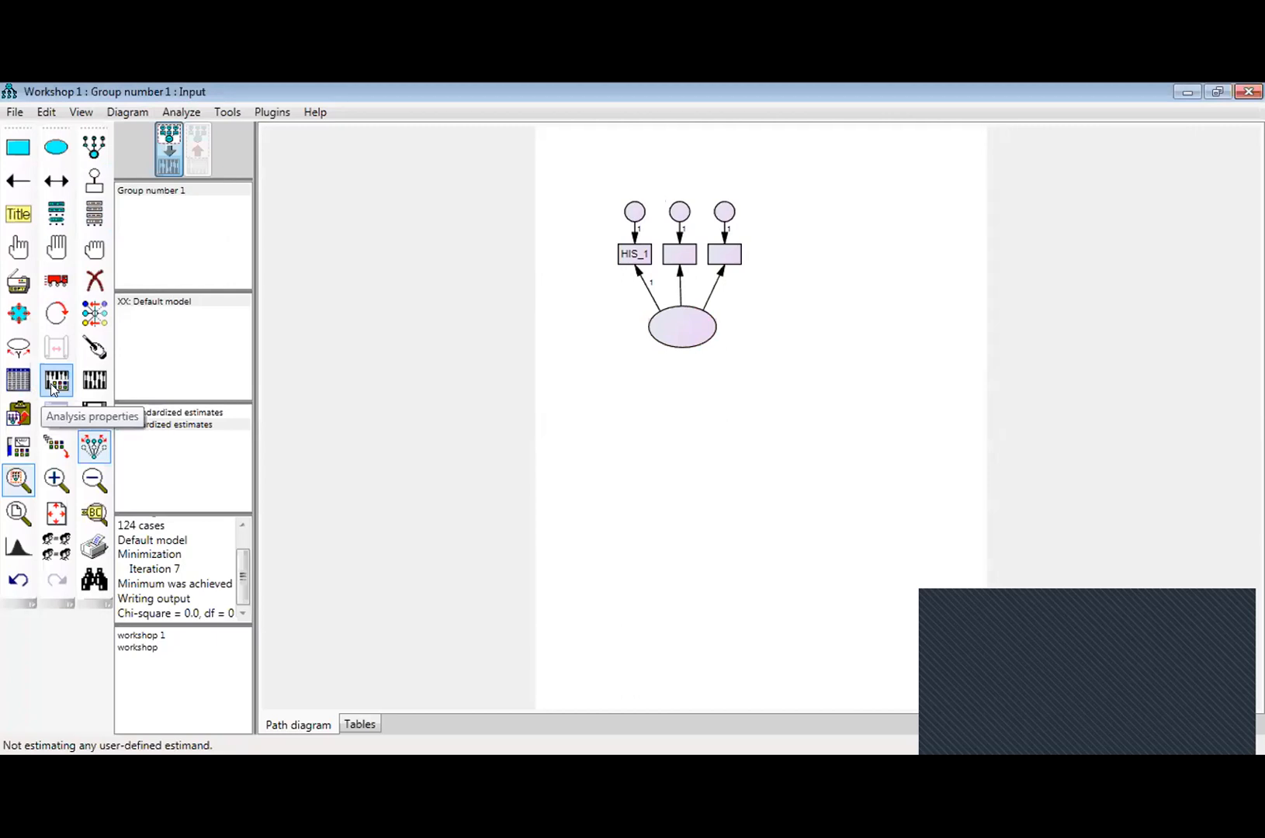
click(90, 379)
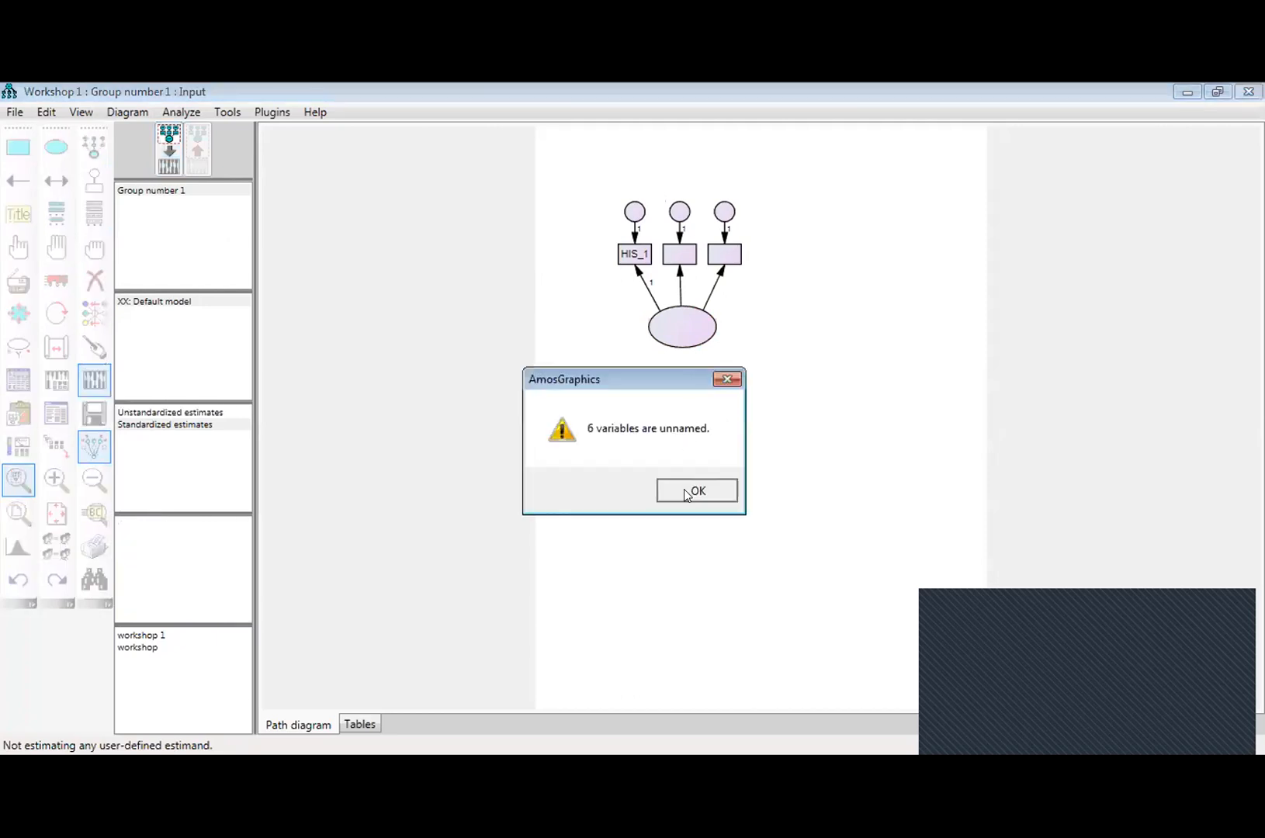
click(692, 490)
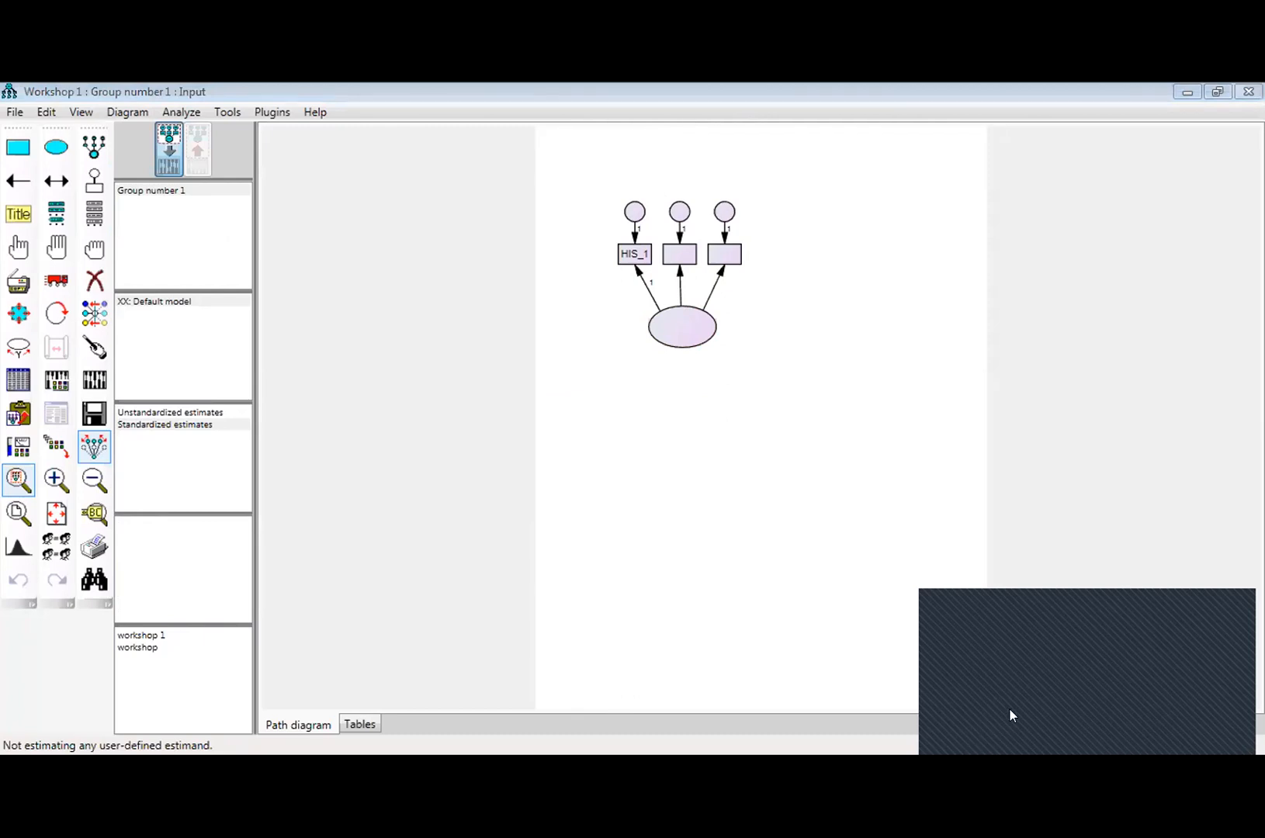
Switch to the Amos rules document in Word.
key(alt+Tab)
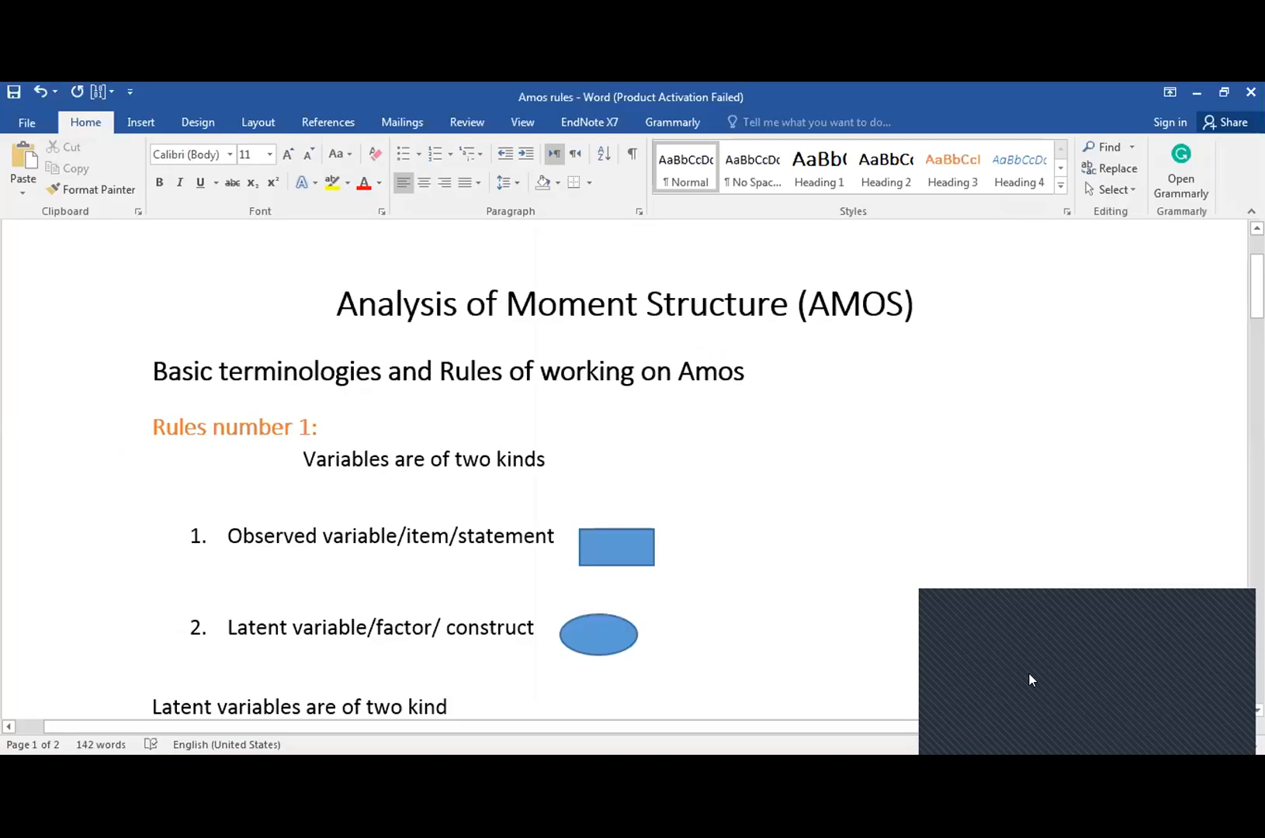
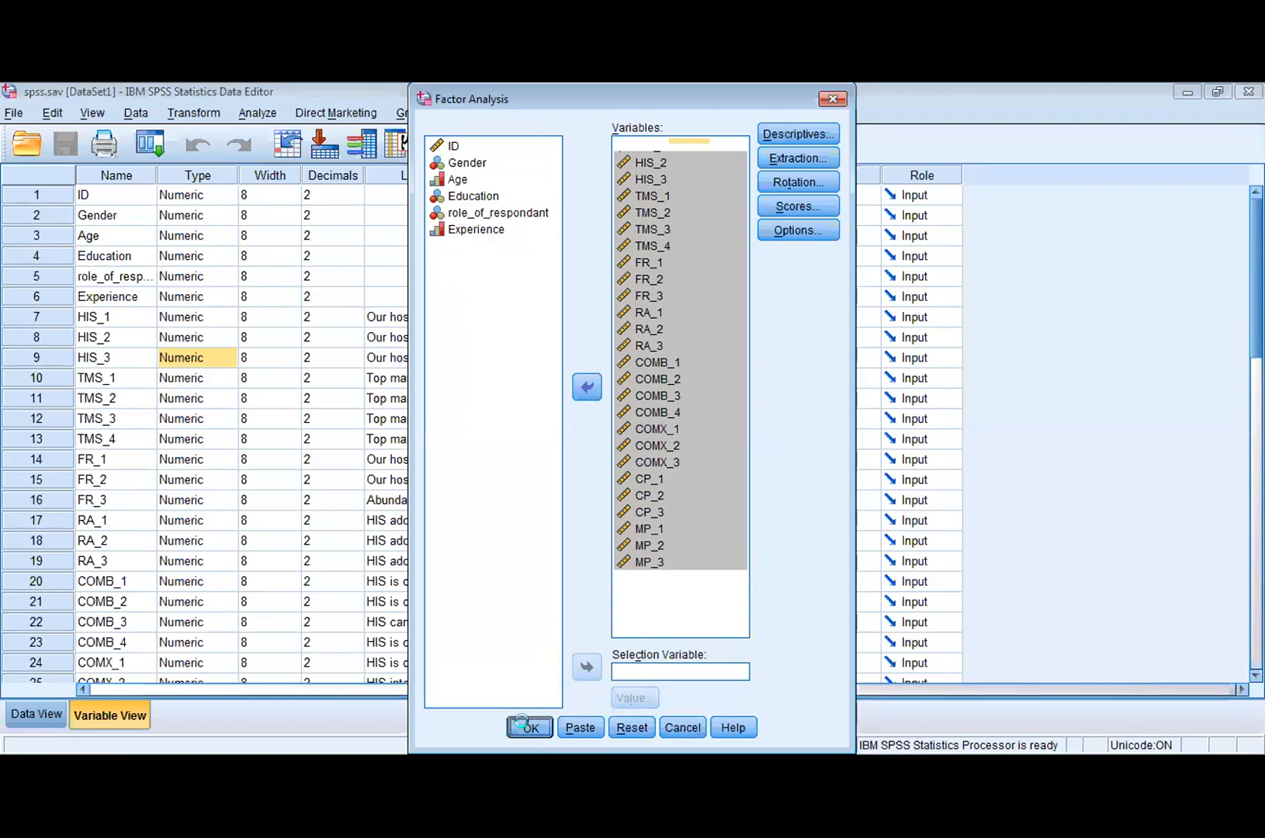
Run the SPSS factor analysis on the indicator variables HIS_1 through MP_3.
click(522, 725)
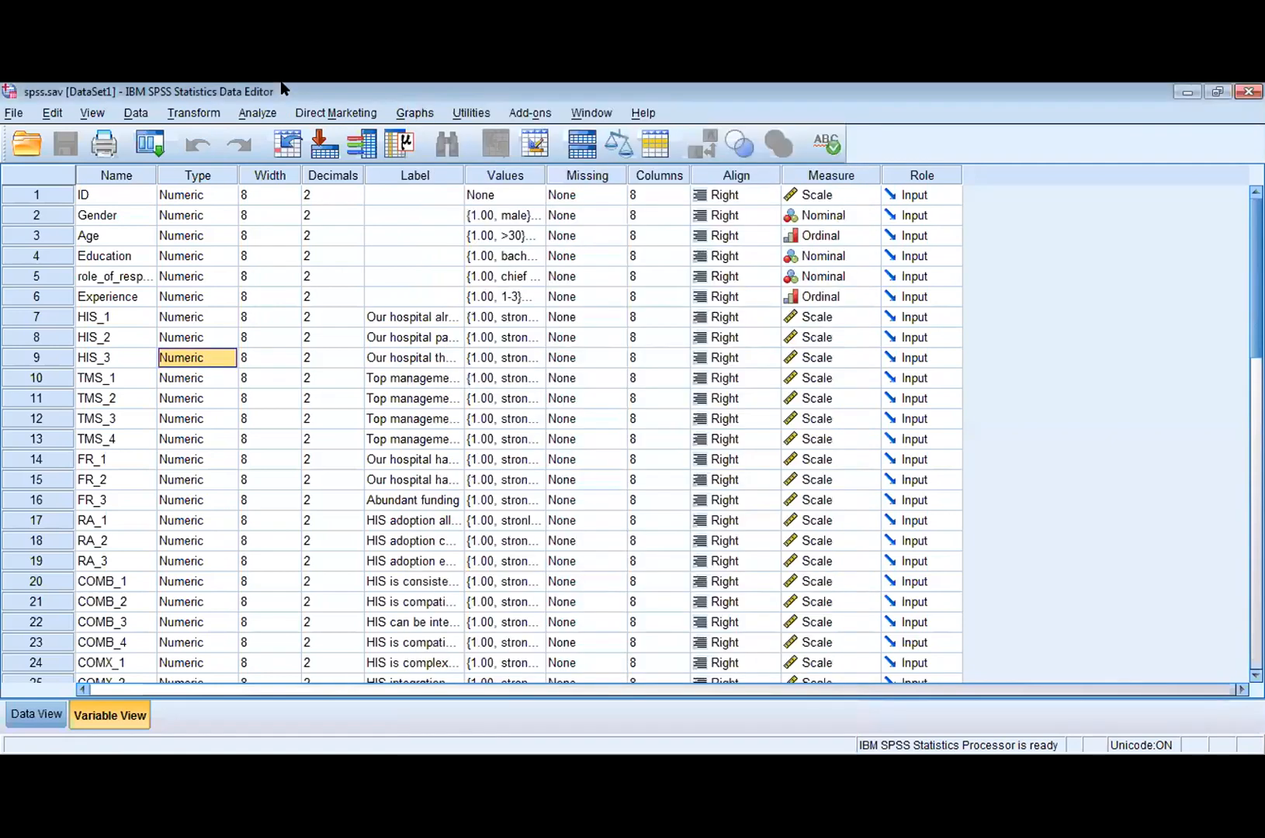
Reopen the factor analysis setup and add the reproduced correlation matrix and KMO and Bartlett's test of sphericity to its descriptives.
click(257, 113)
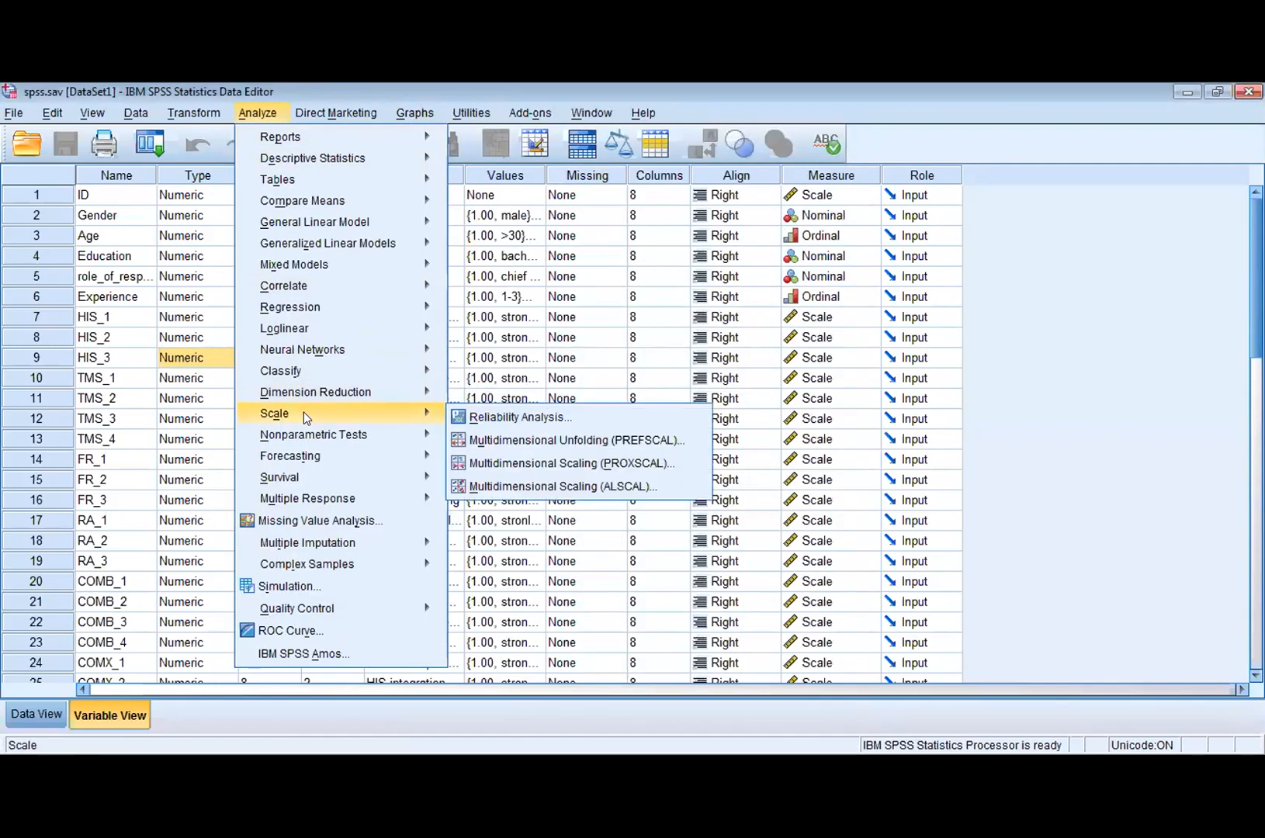
mouse_move(342, 392)
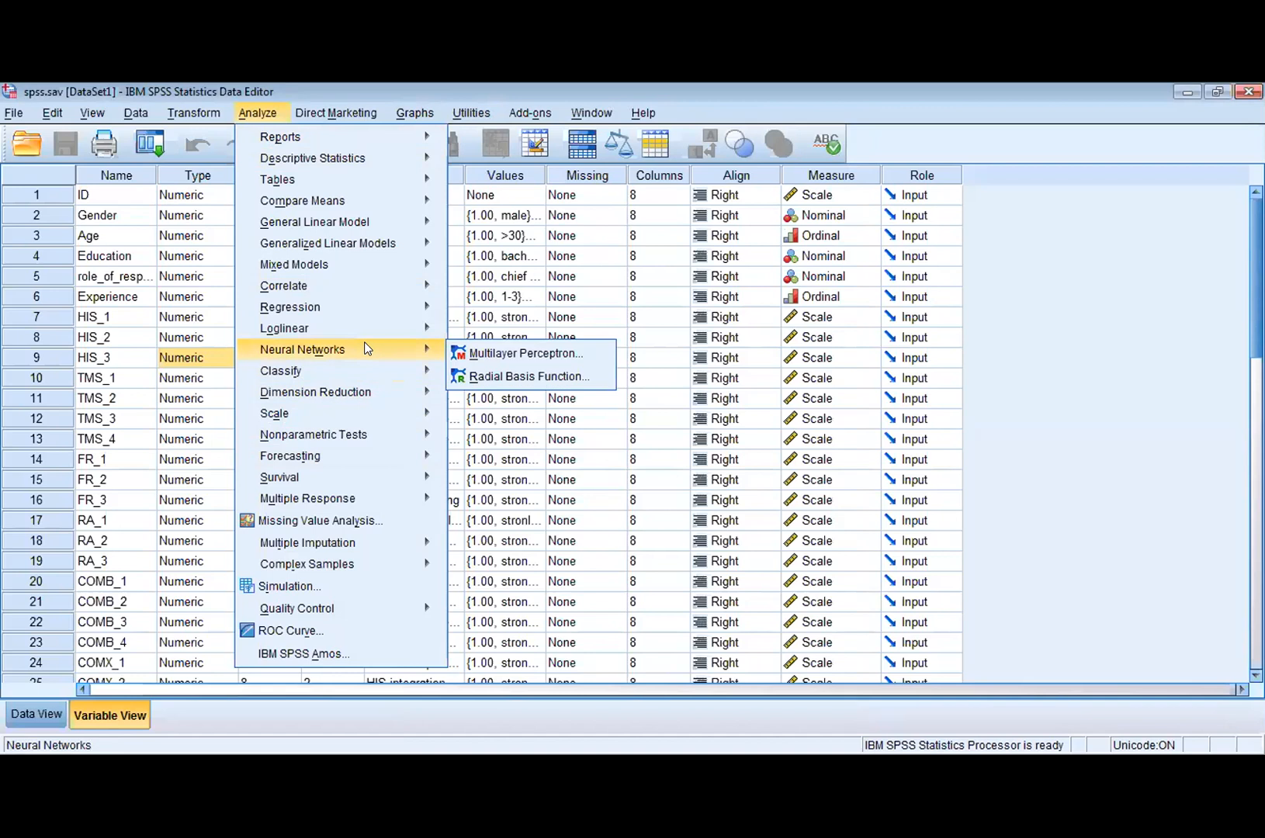
mouse_move(374, 311)
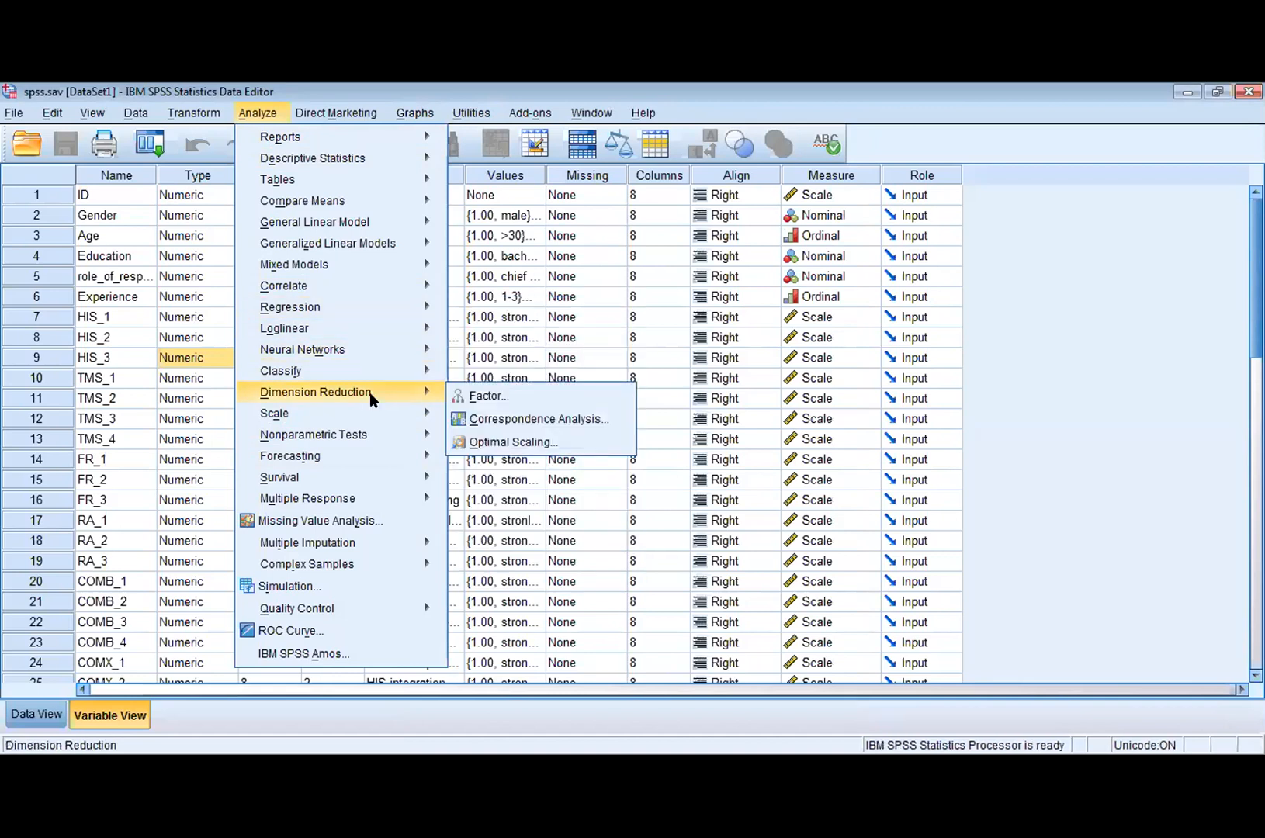
click(486, 396)
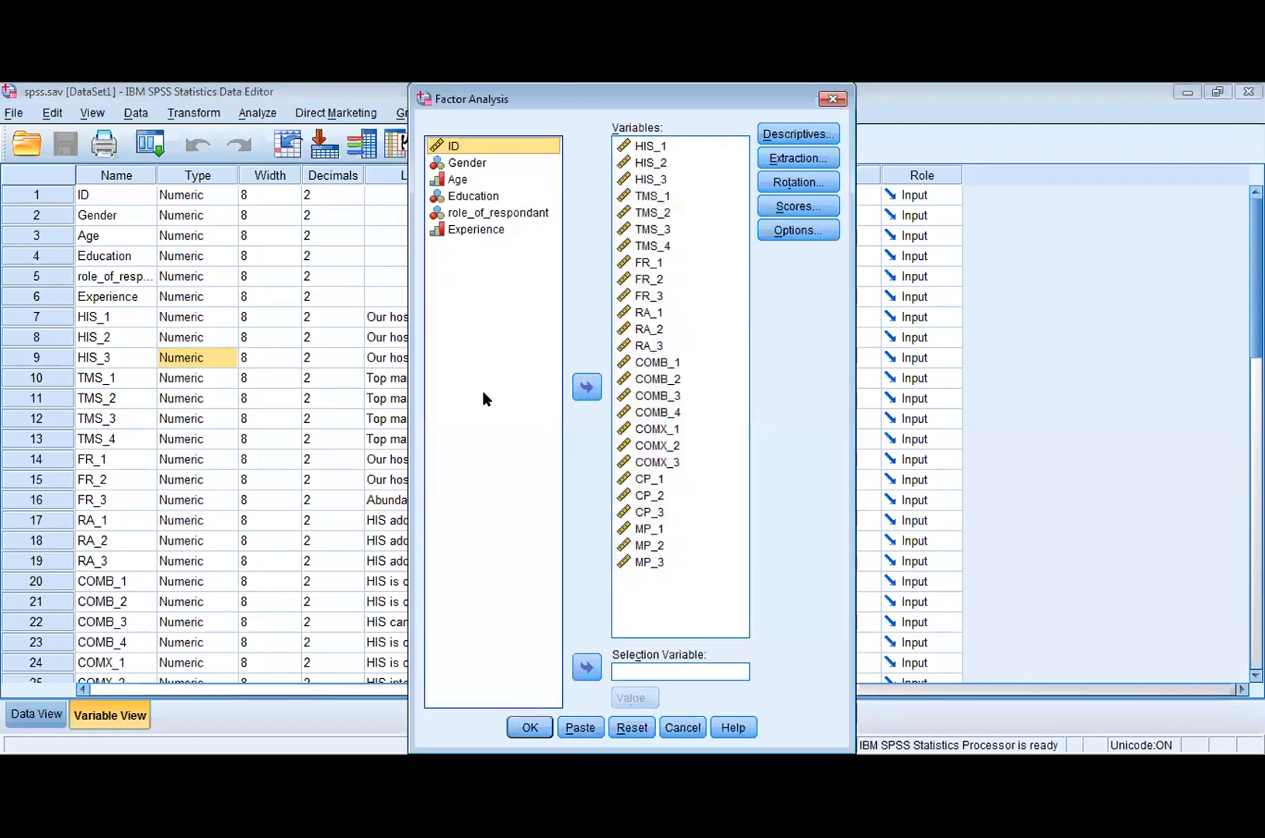
click(822, 159)
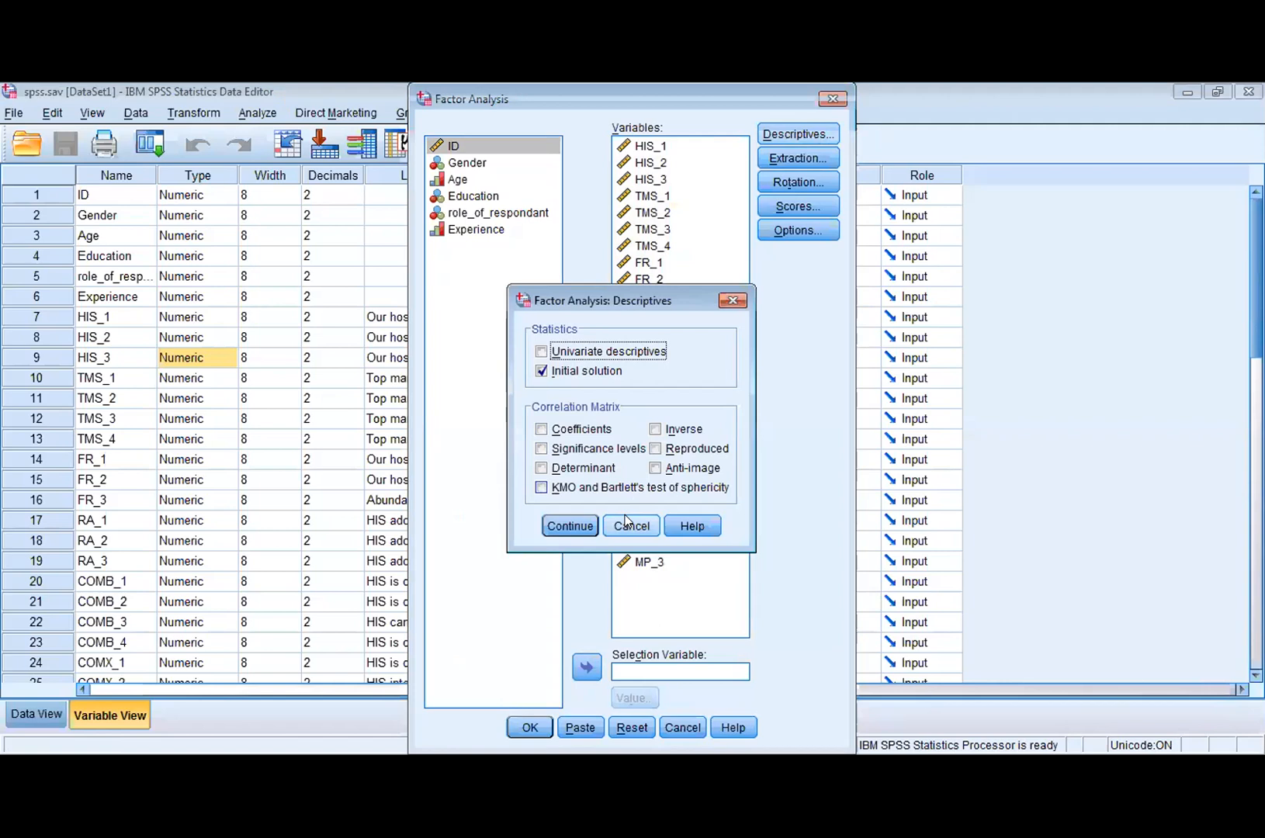
click(657, 449)
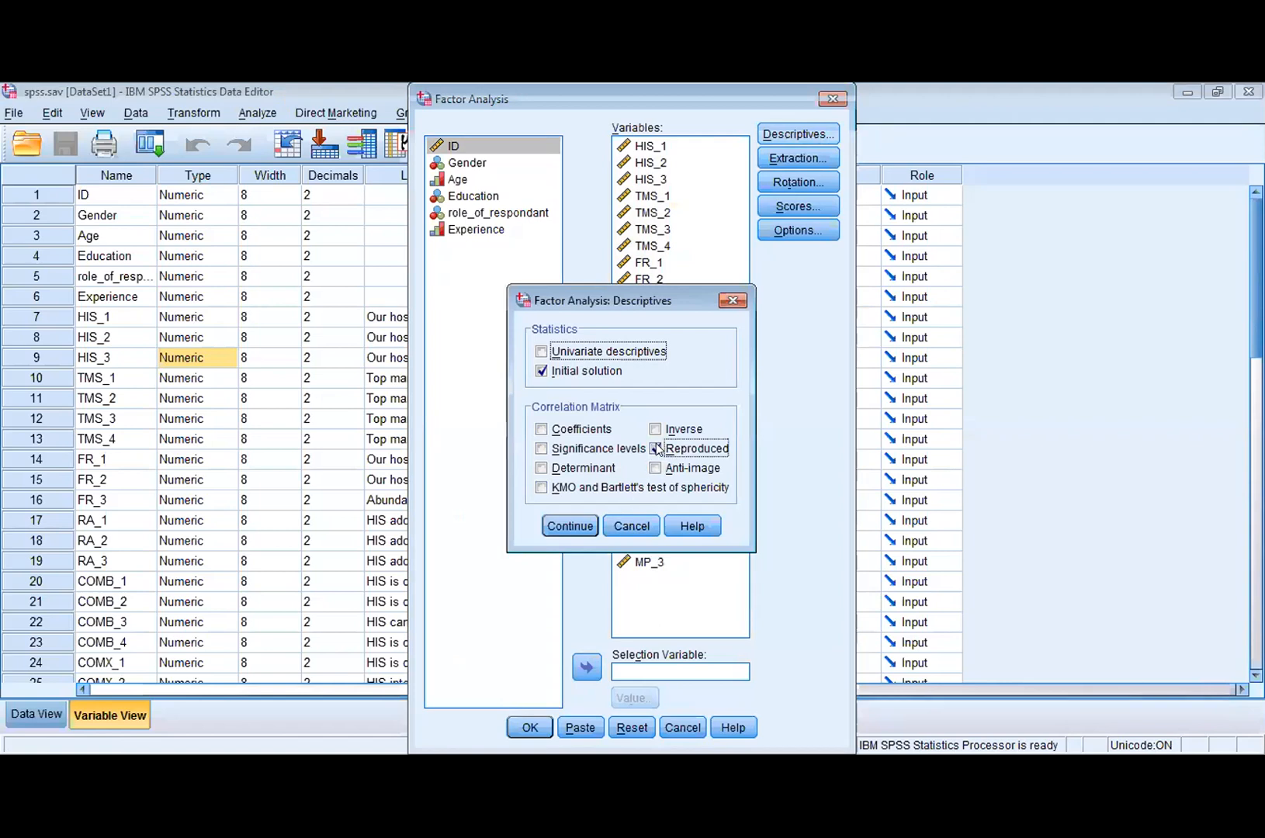
click(584, 528)
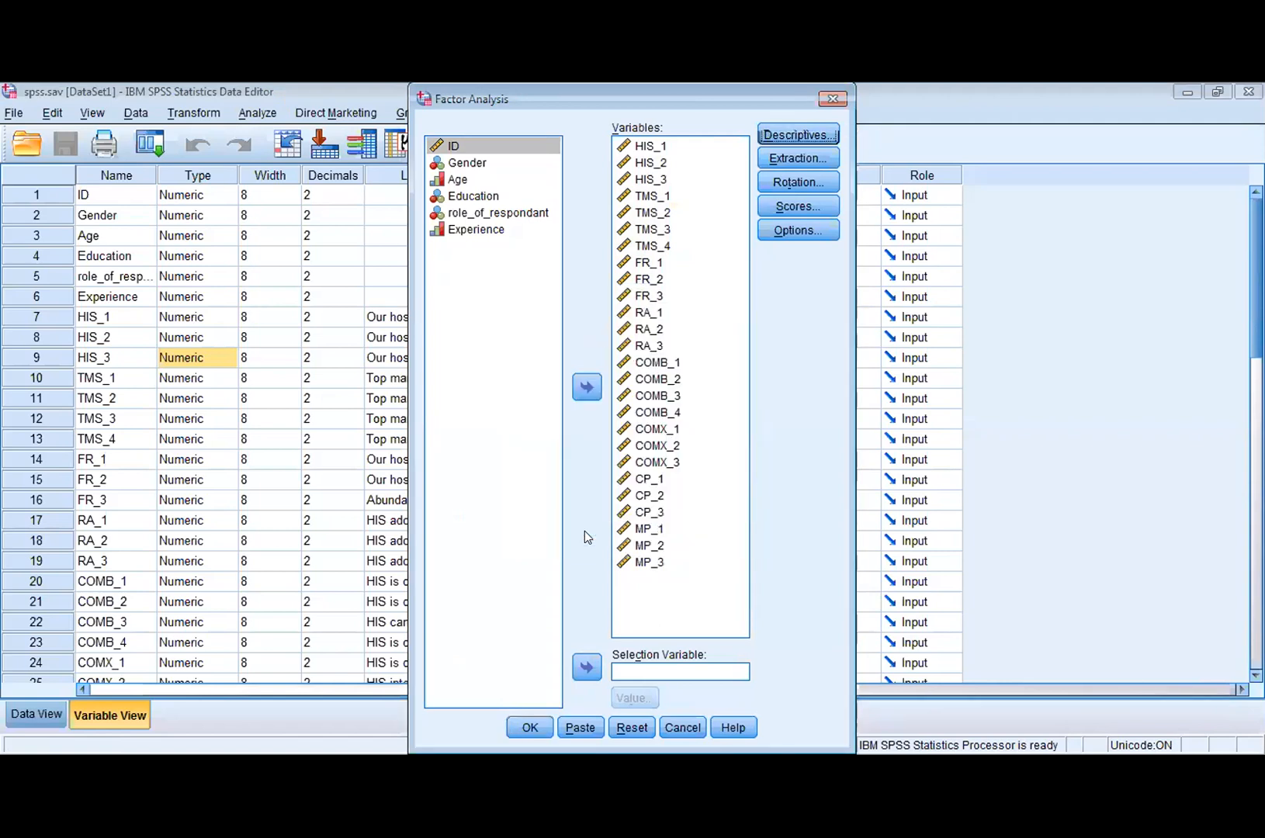
click(543, 486)
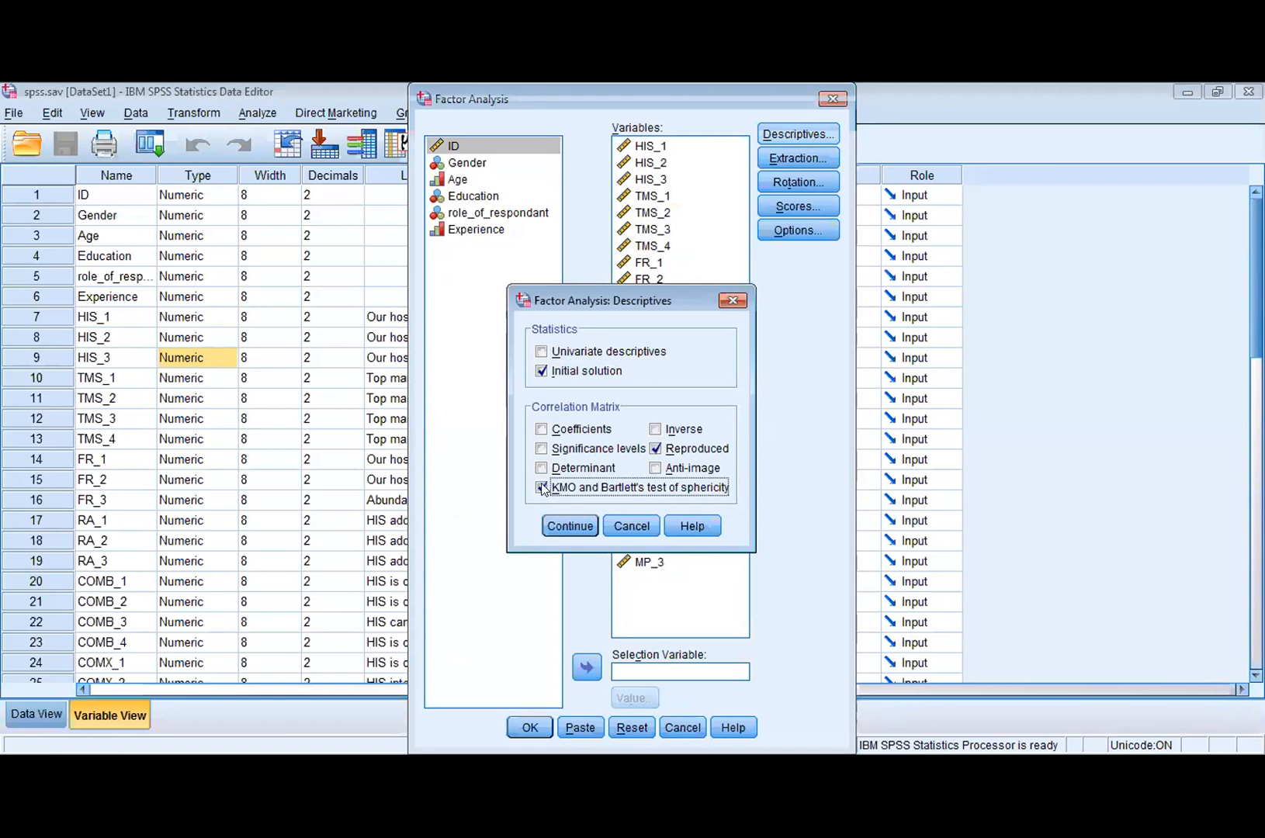
click(570, 525)
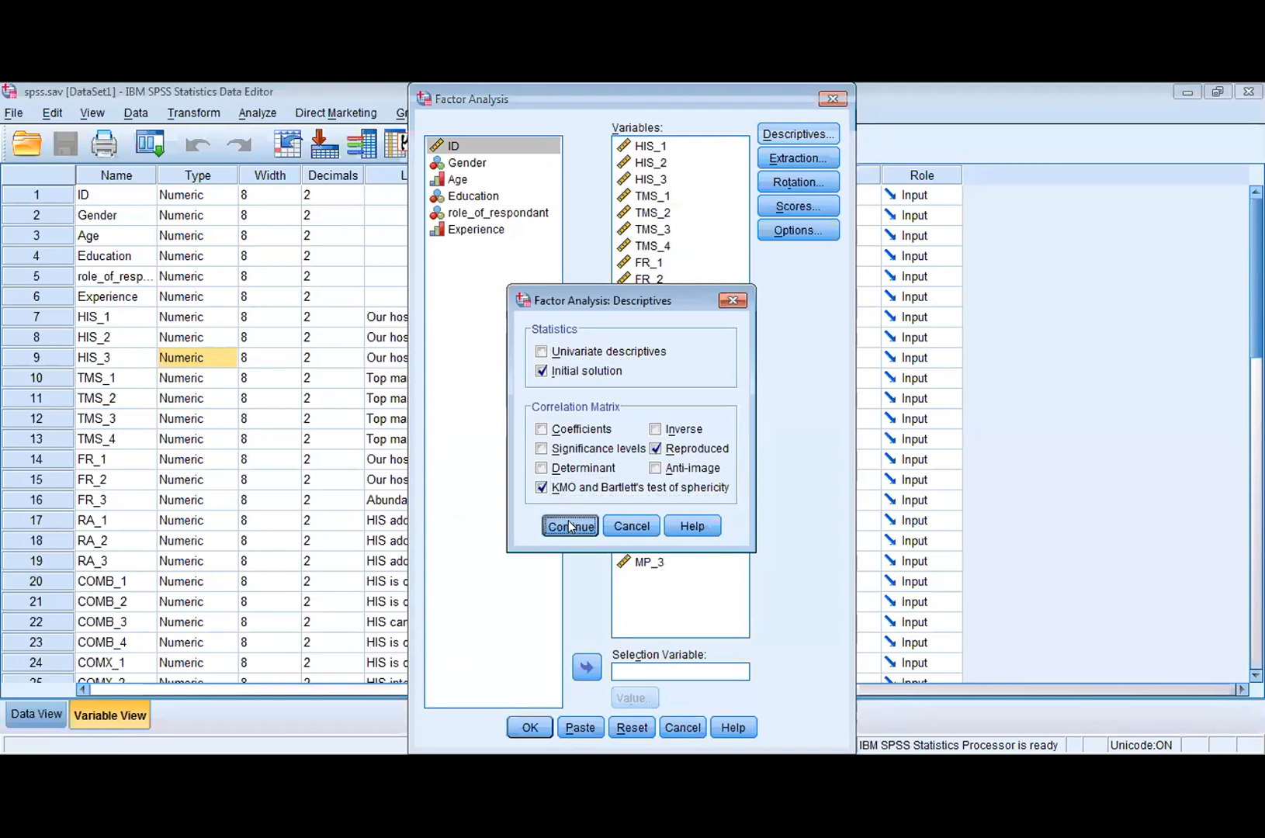
Set the factor analysis coefficients to be sorted by size with small coefficients suppressed, and run the analysis.
click(796, 207)
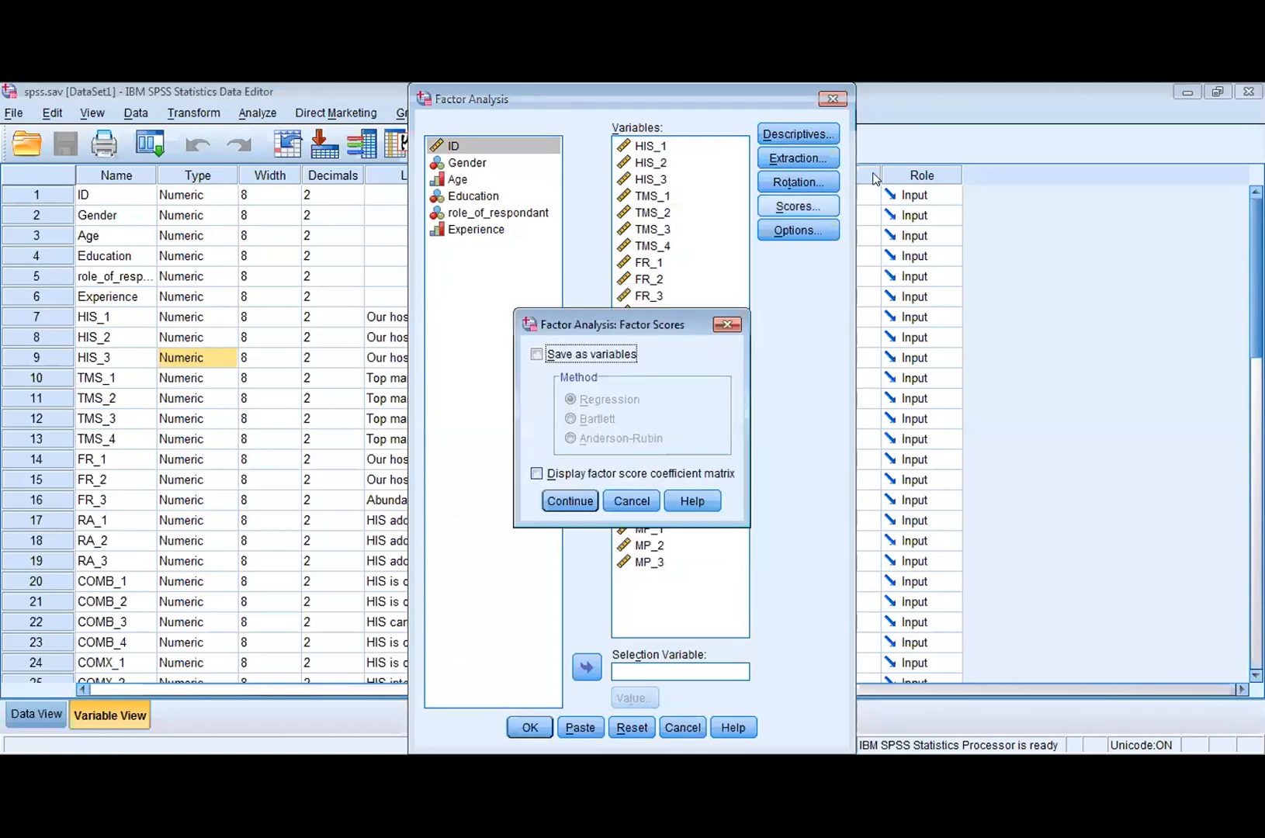
click(642, 504)
click(793, 224)
click(533, 445)
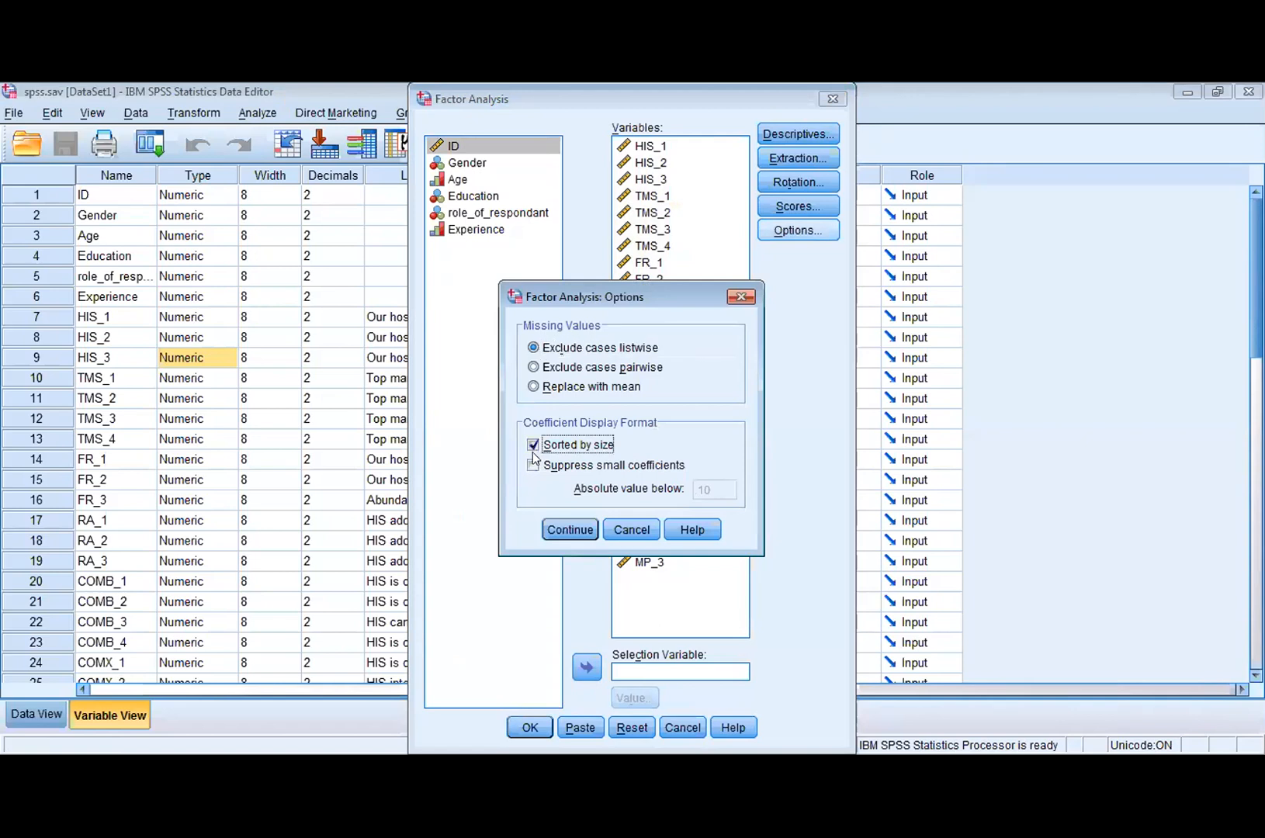
click(533, 465)
click(569, 526)
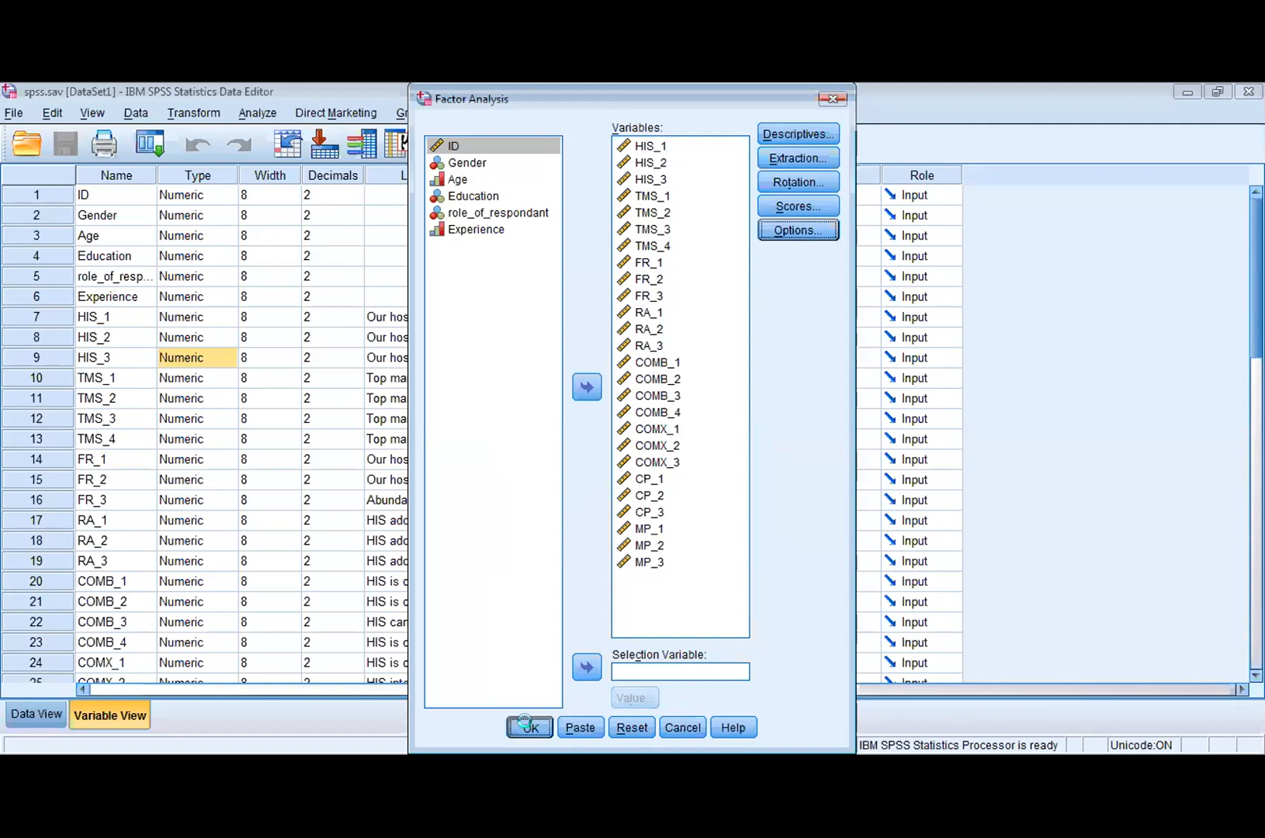
click(527, 728)
Reopen the factor analysis setup and review its factor scores and extraction settings without changing them.
click(257, 113)
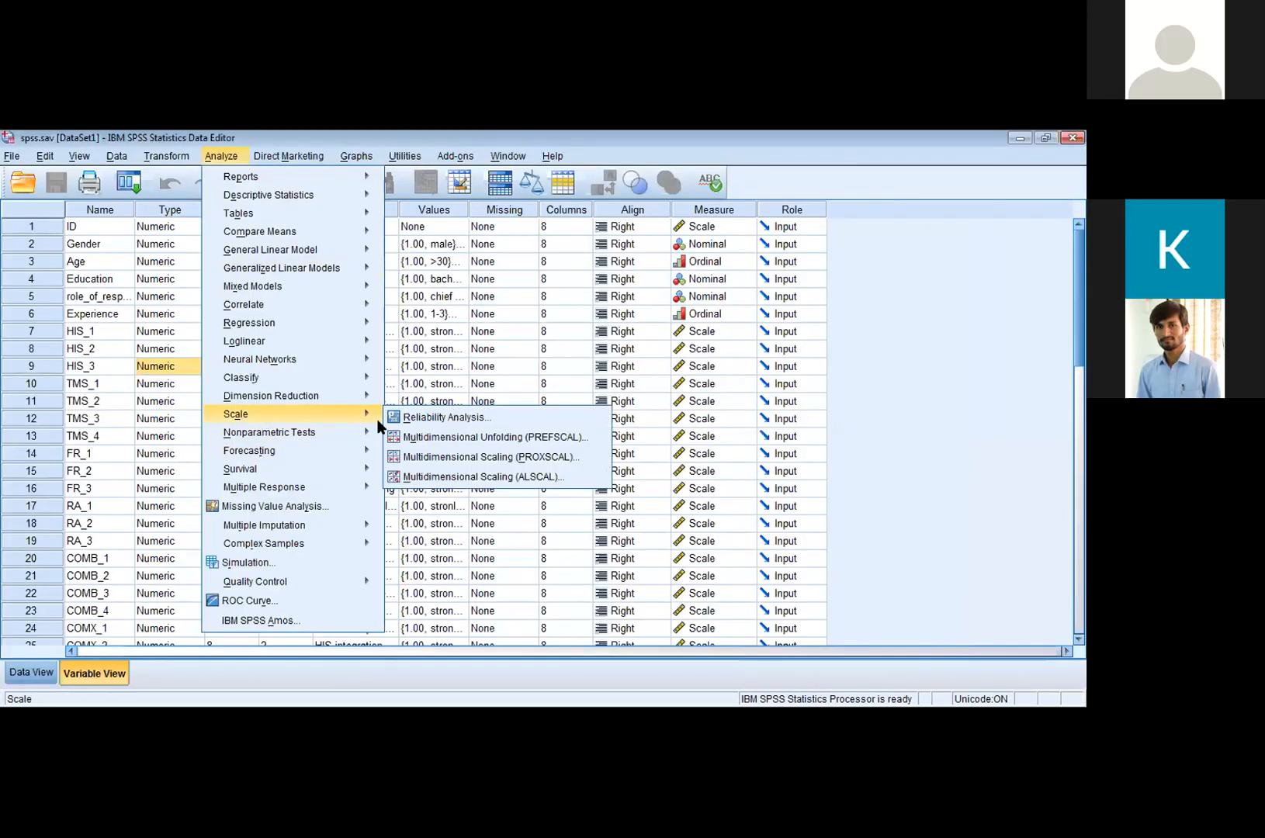
mouse_move(316, 382)
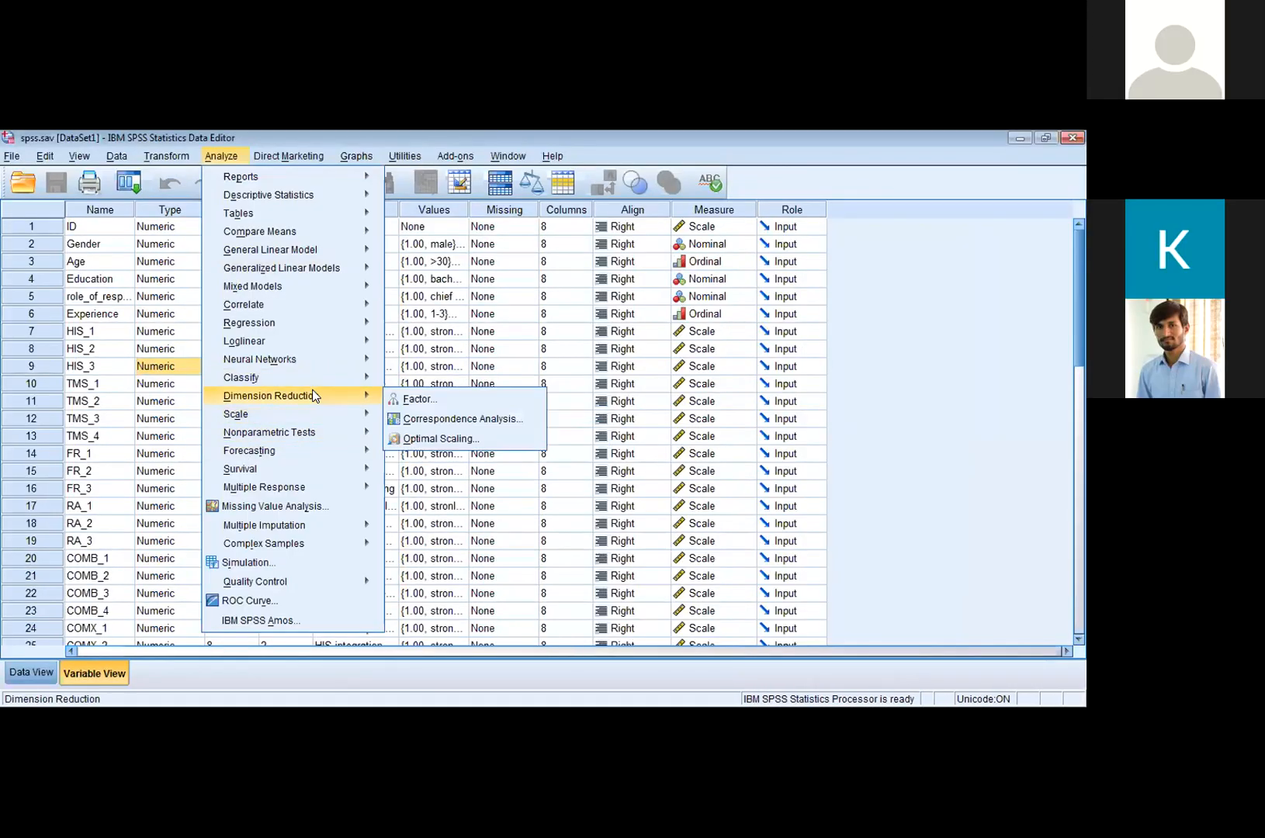
click(411, 403)
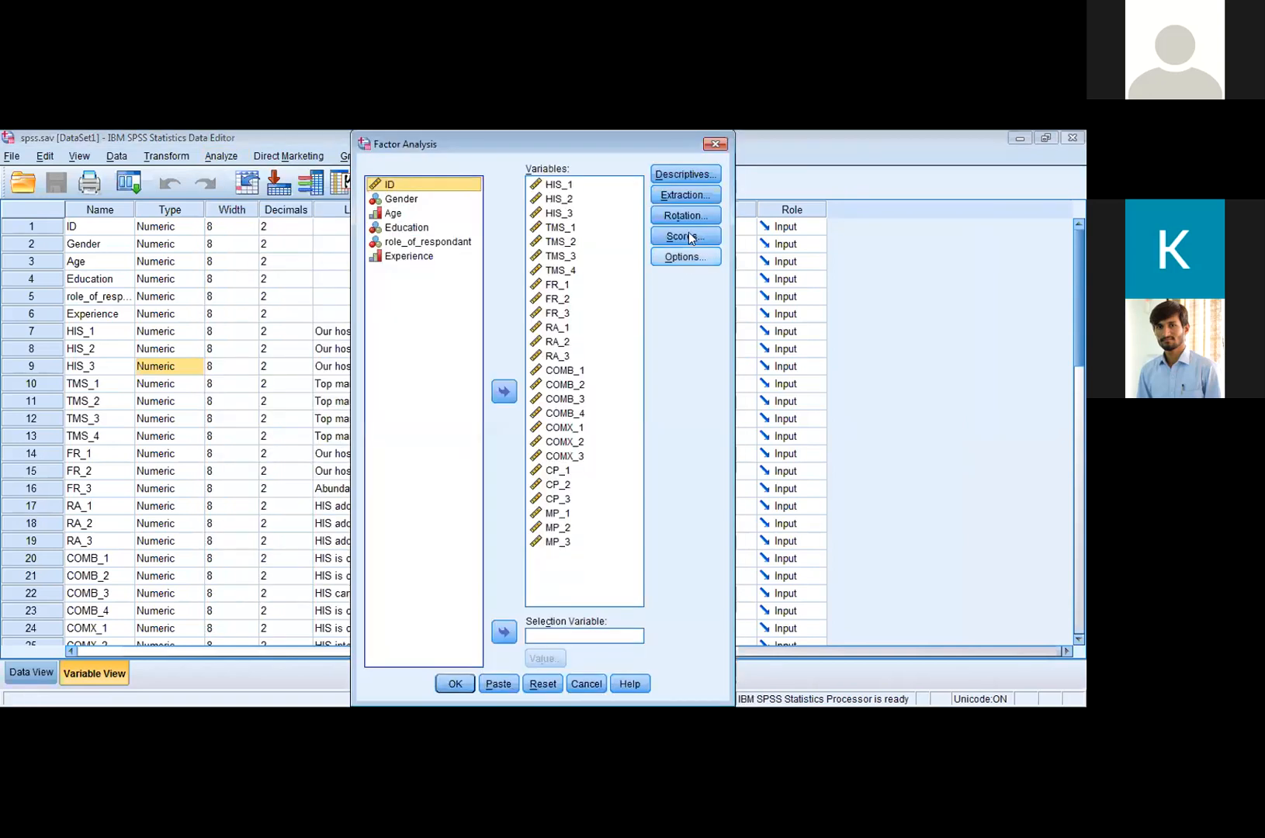
click(687, 237)
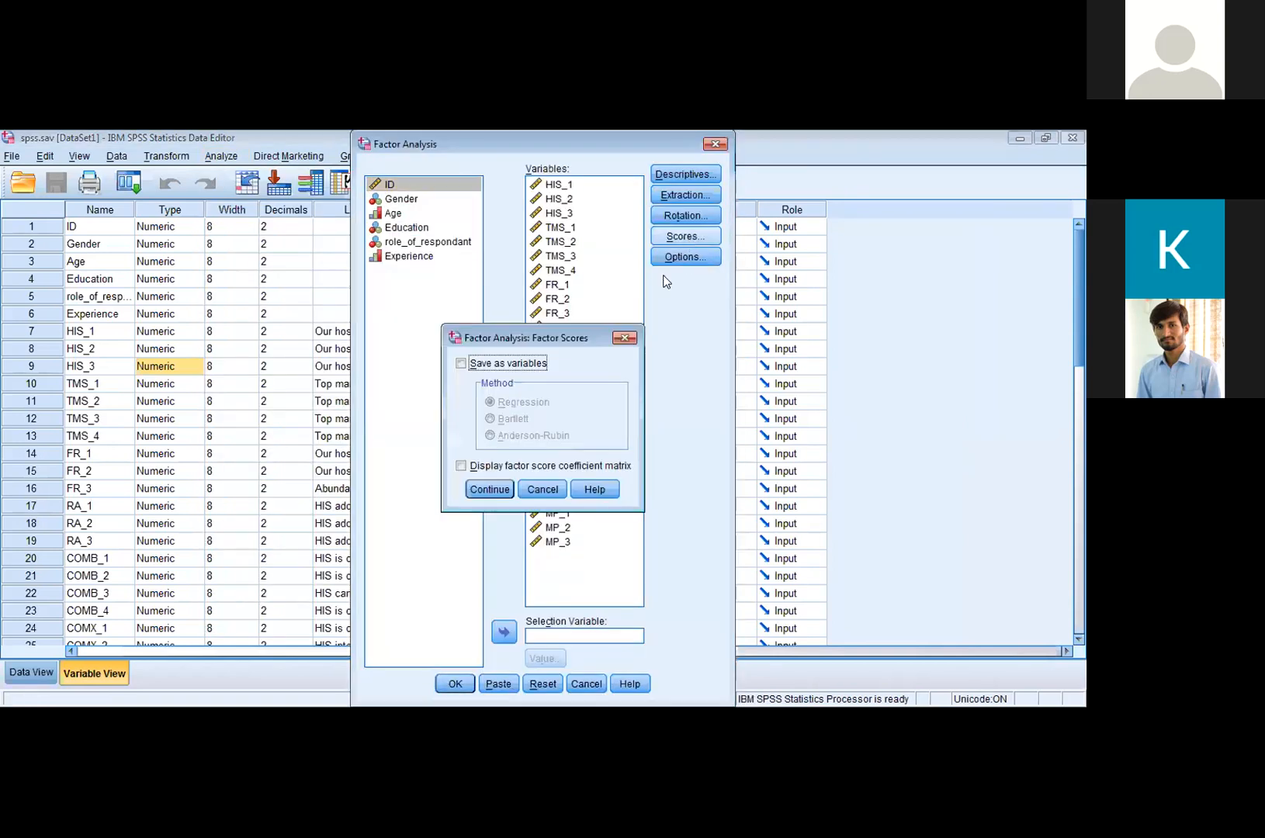
click(542, 489)
click(693, 196)
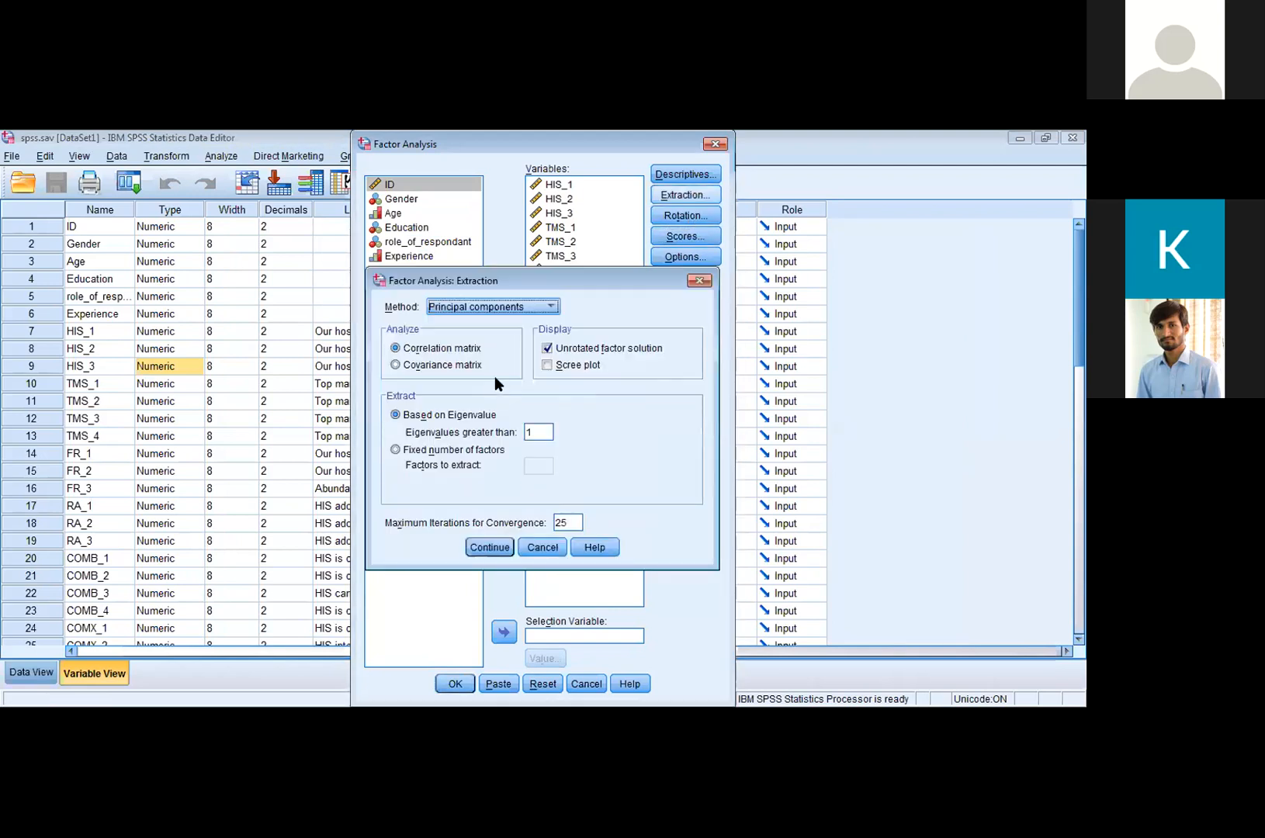
click(548, 546)
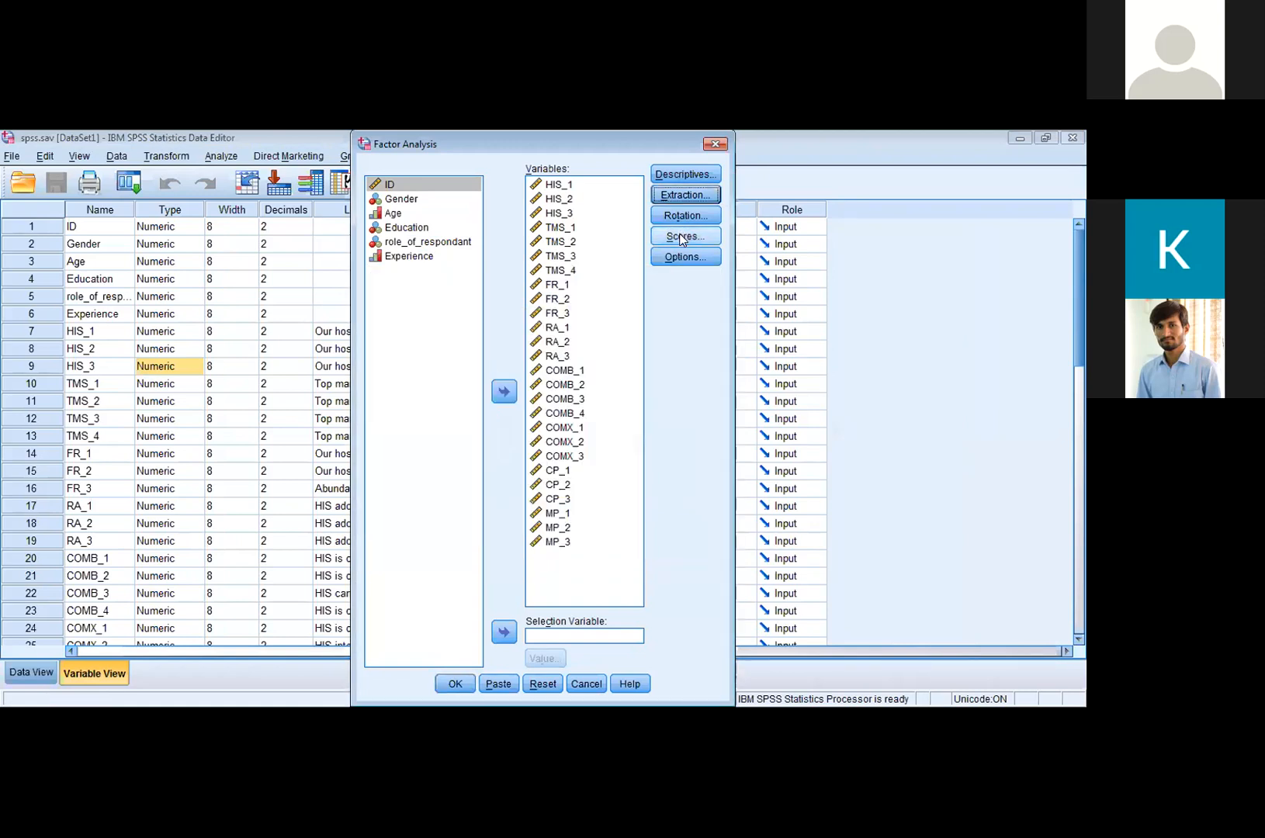
click(682, 237)
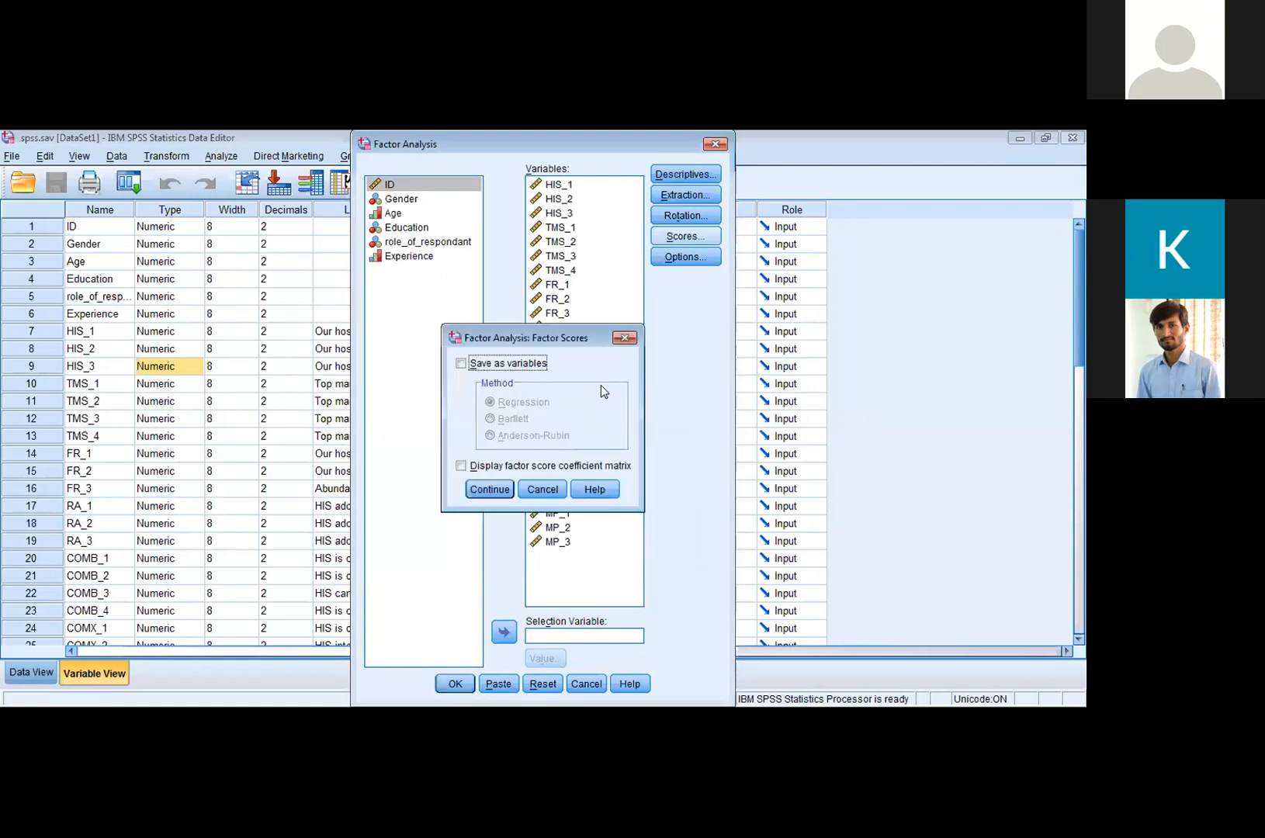
click(539, 490)
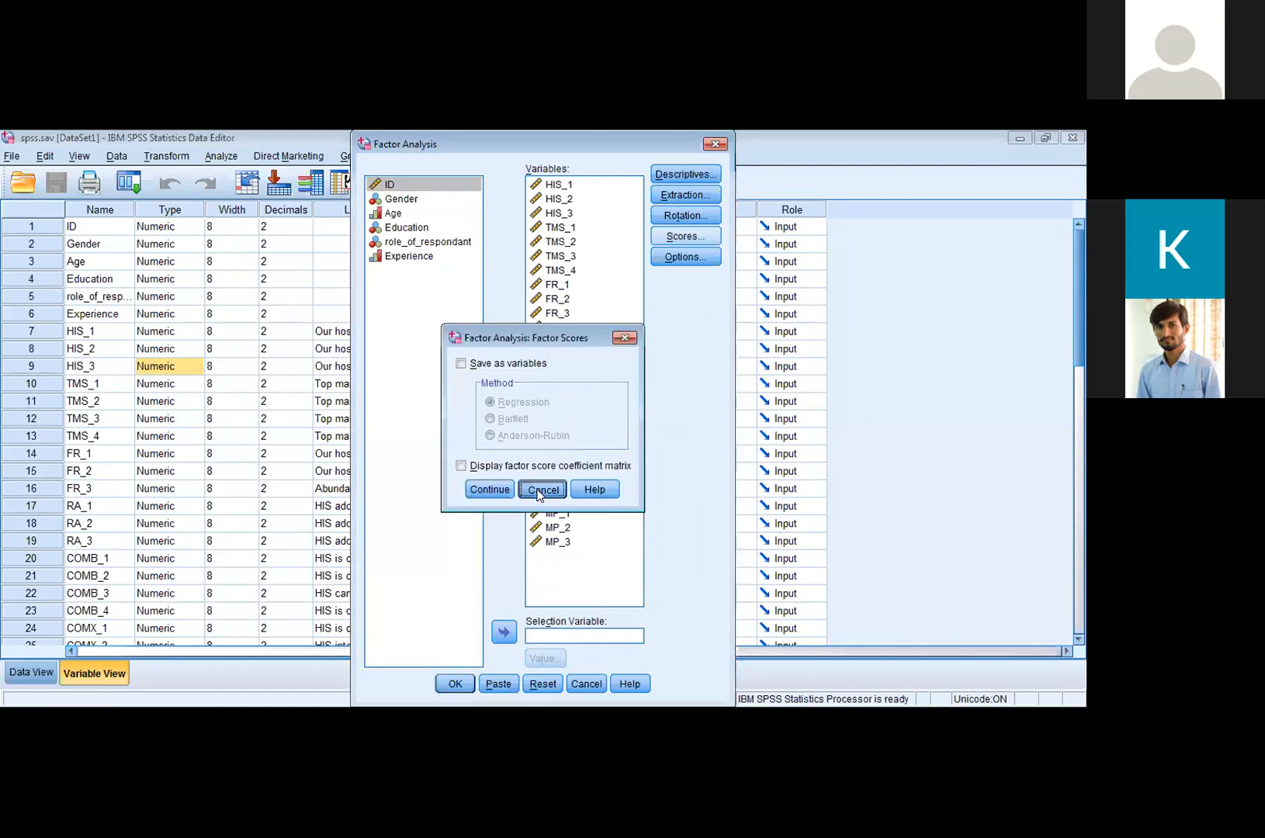
click(687, 194)
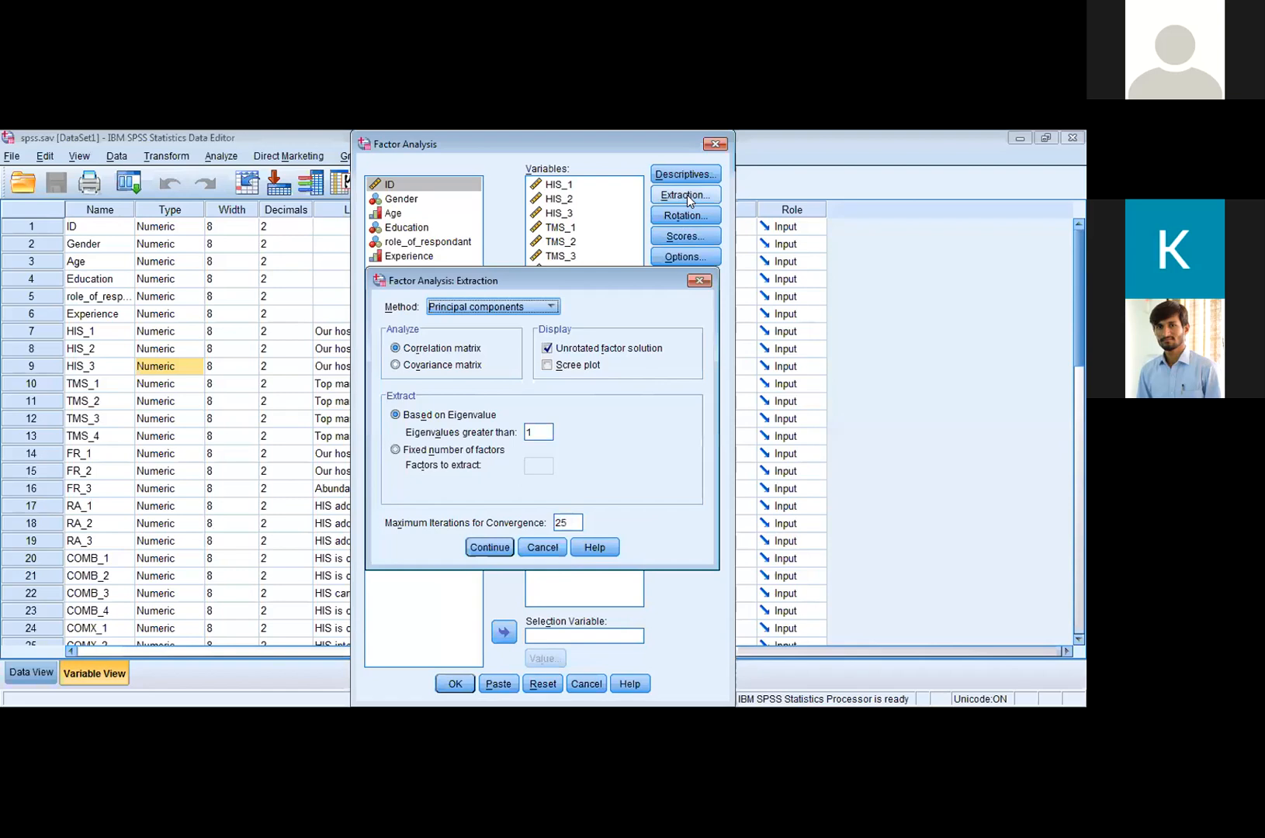
click(541, 548)
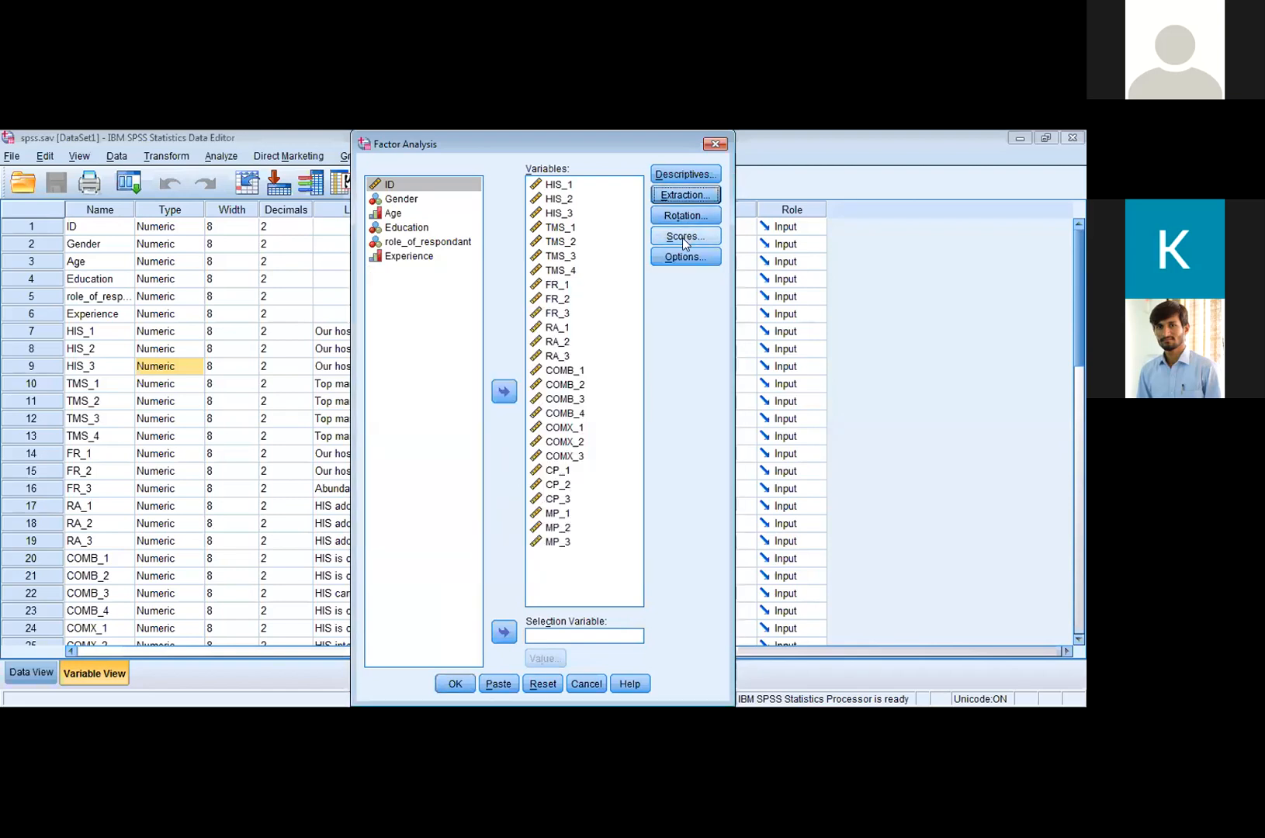
Check the coefficient display options and the descriptives settings, and run the factor analysis again.
click(683, 259)
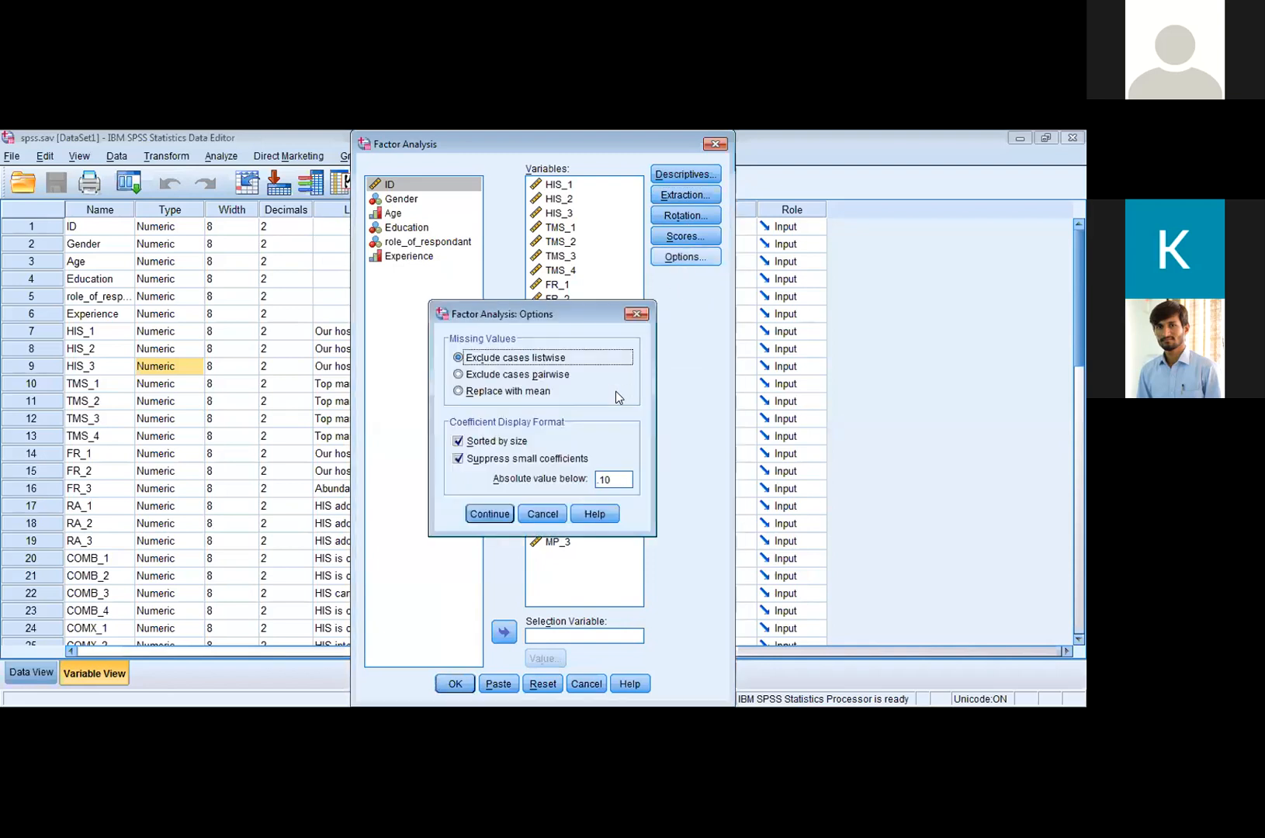
click(499, 516)
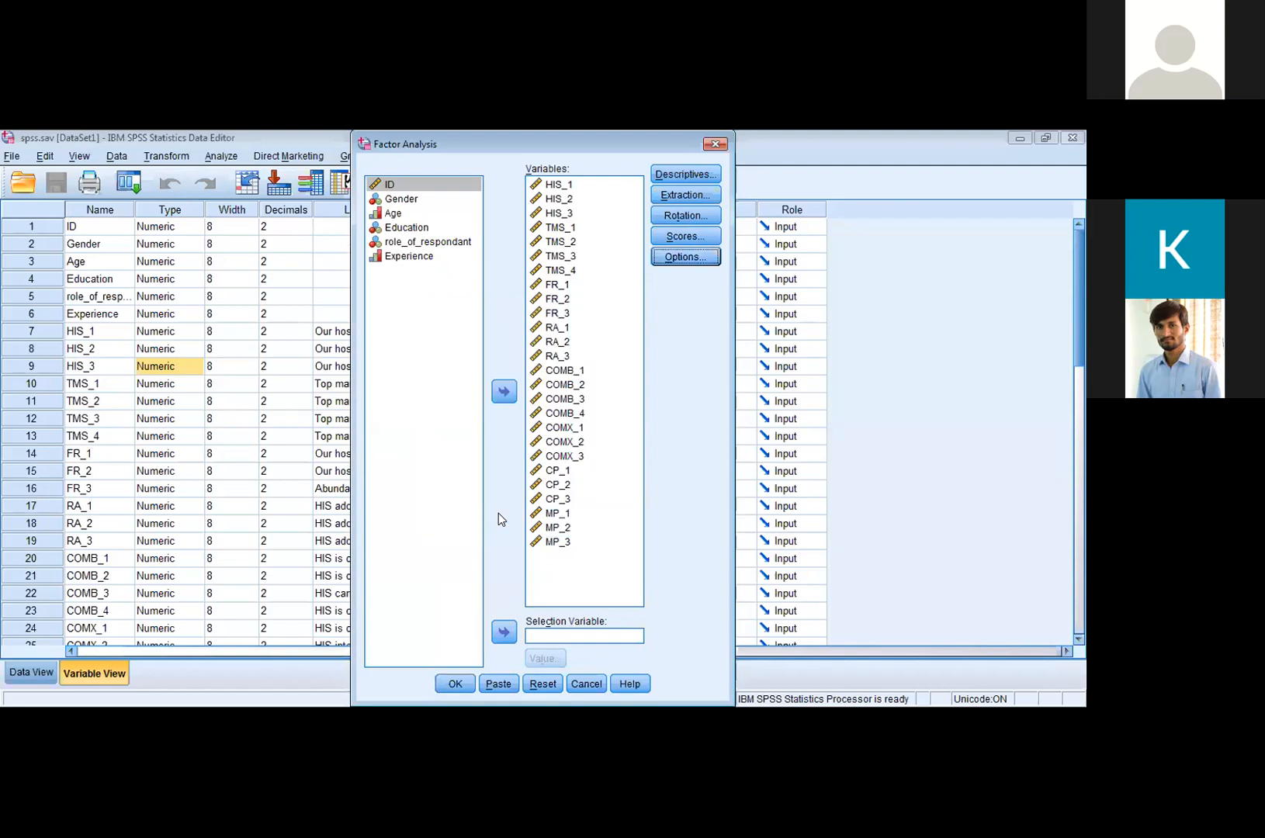
key(alt+d)
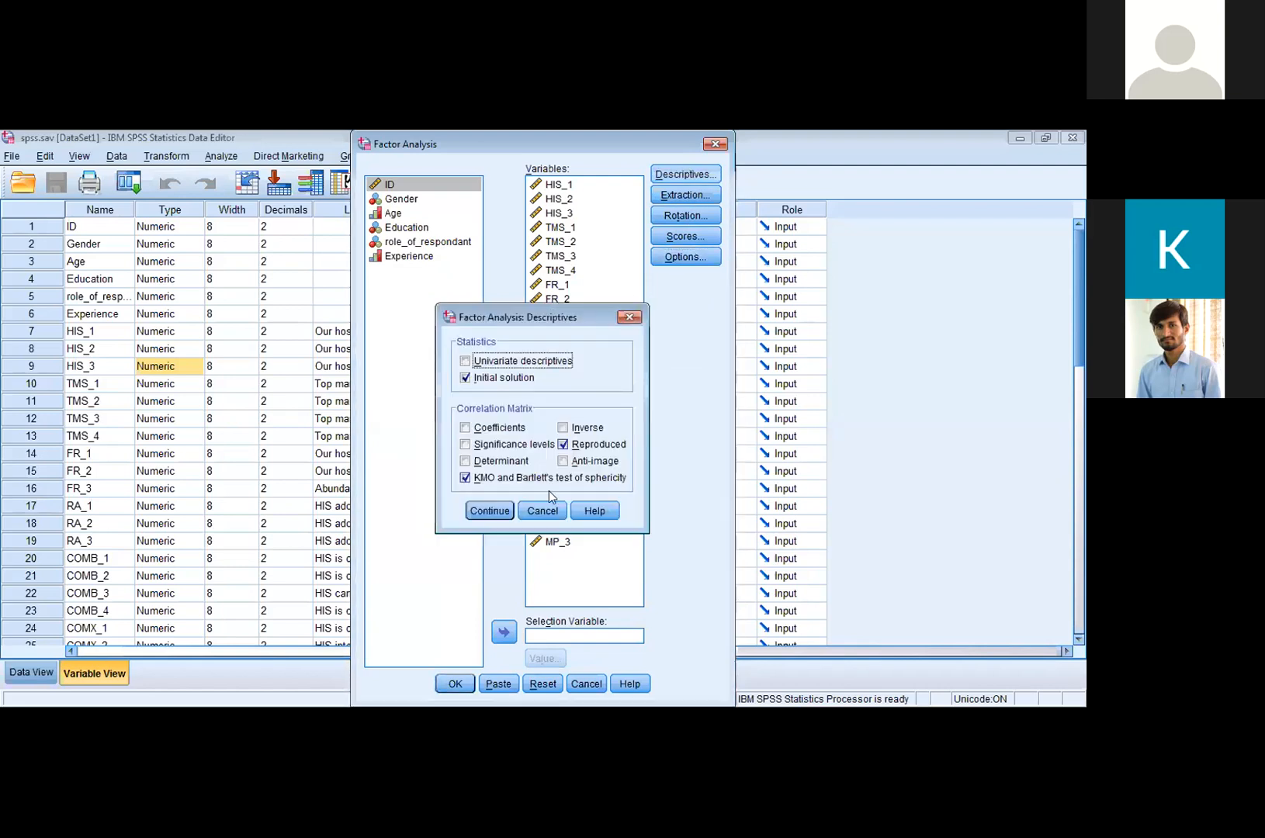
click(498, 510)
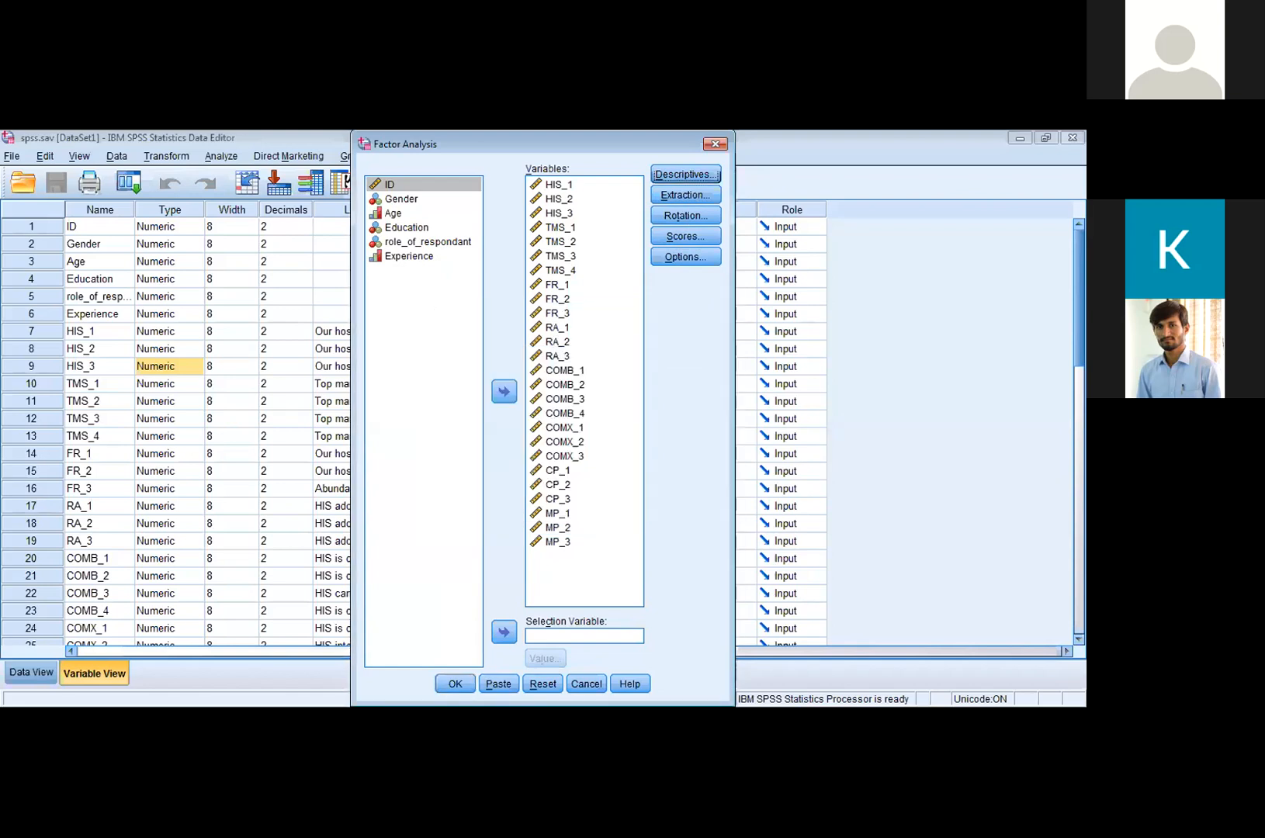
click(456, 684)
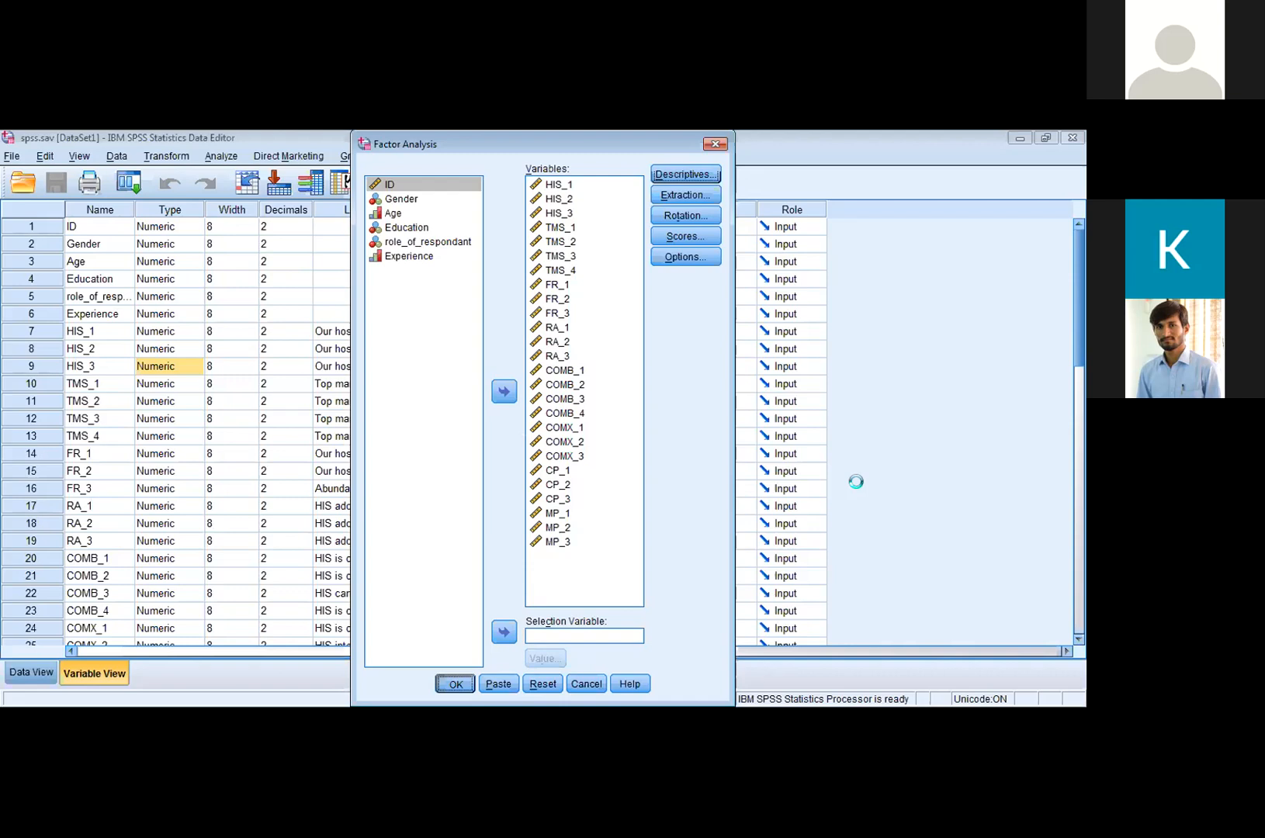
Switch to the Workshop 1 path diagram in AMOS.
key(alt+Tab)
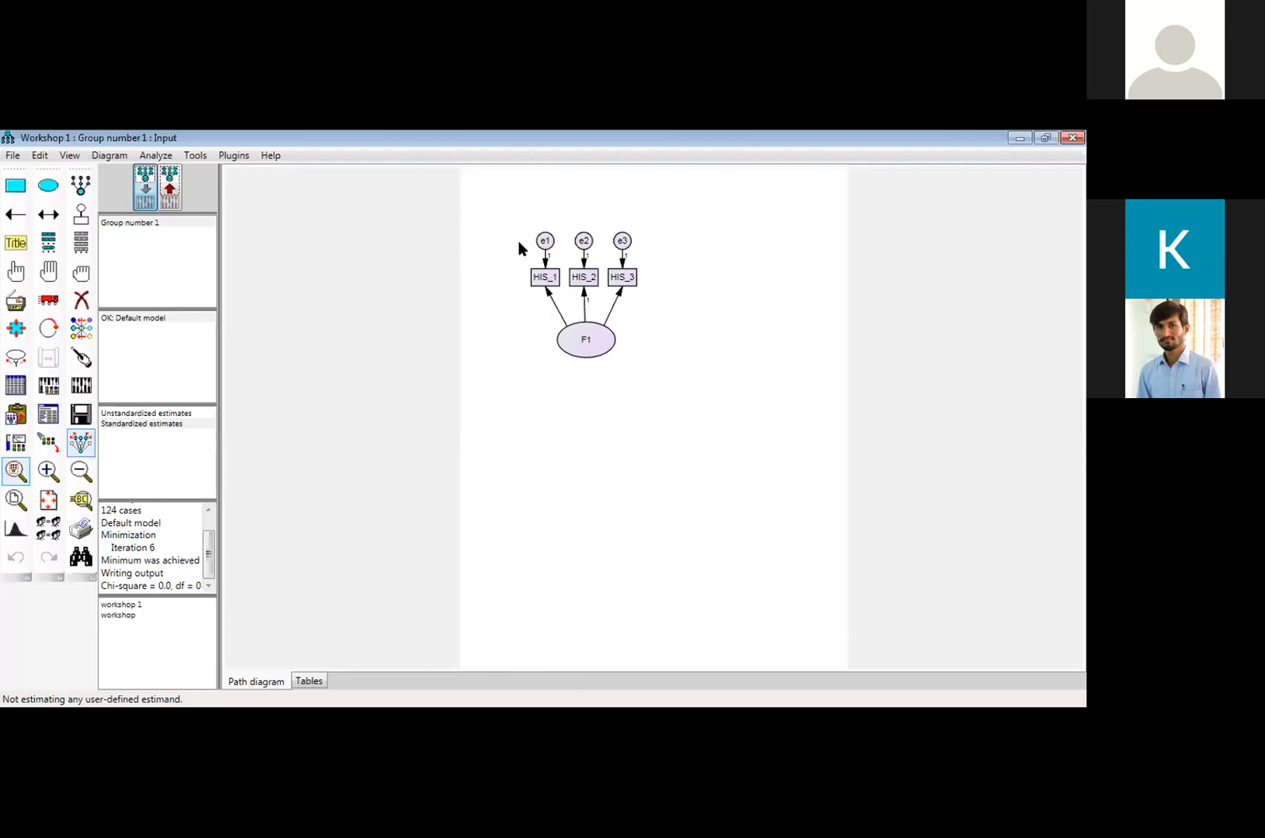
Switch to Adobe Acrobat Reader and look through 1. Frst paper.pdf for the validity results and the measurement and demographic tables.
key(alt+Tab)
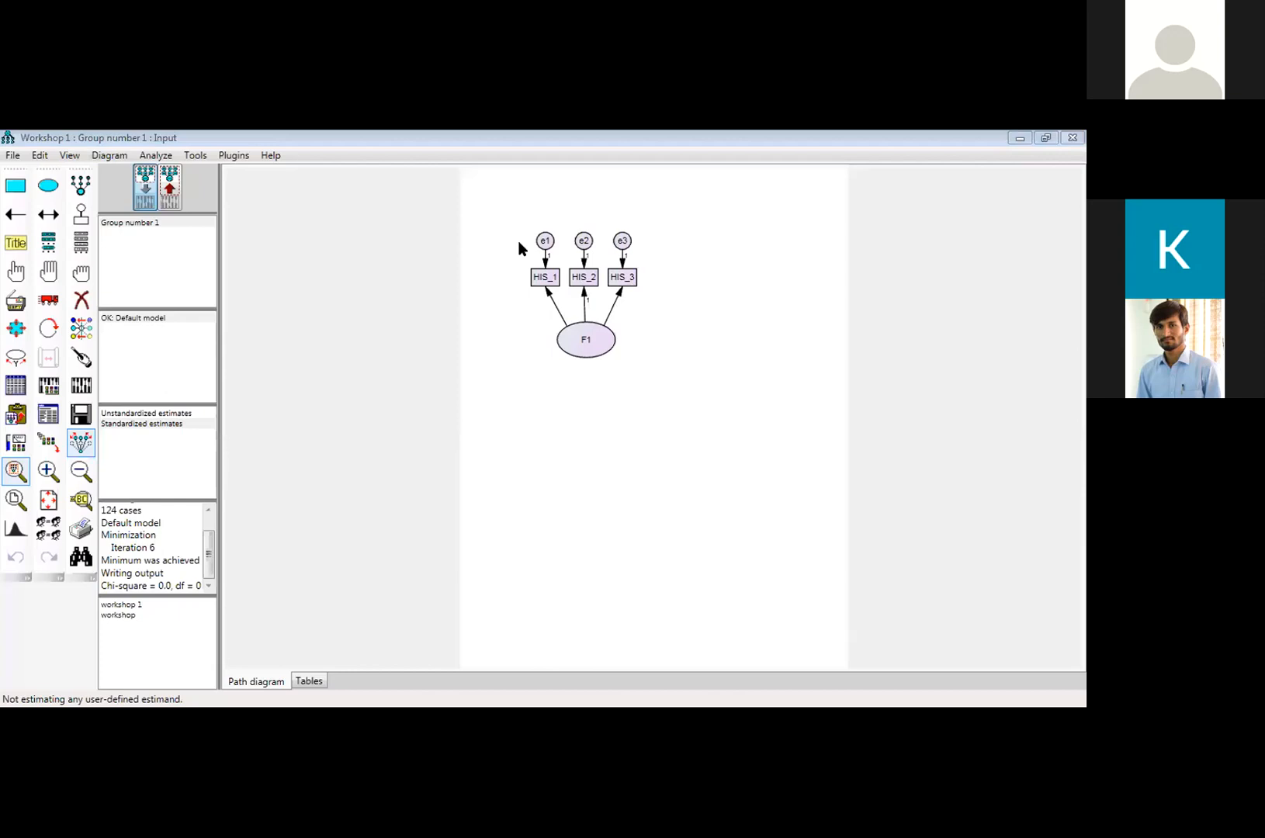
key(alt+Tab)
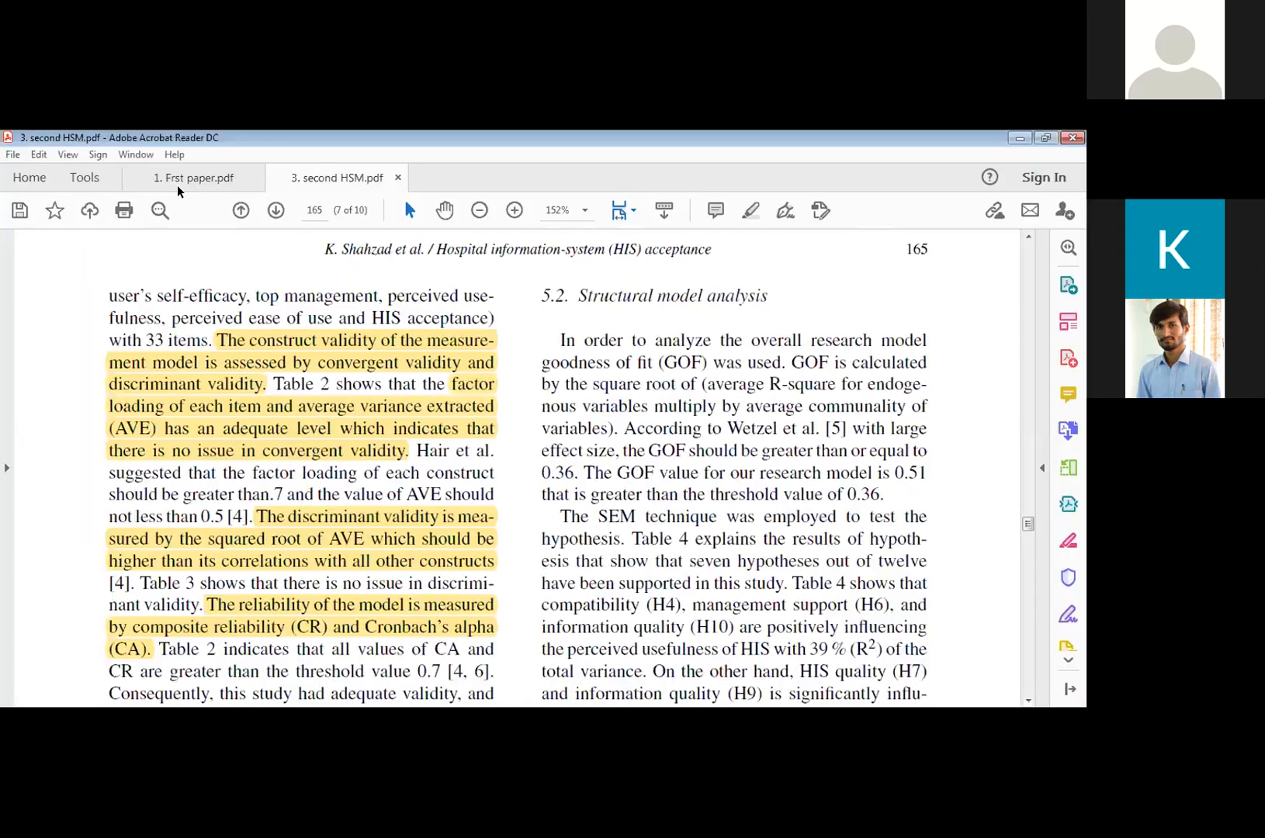
drag(882, 252, 894, 403)
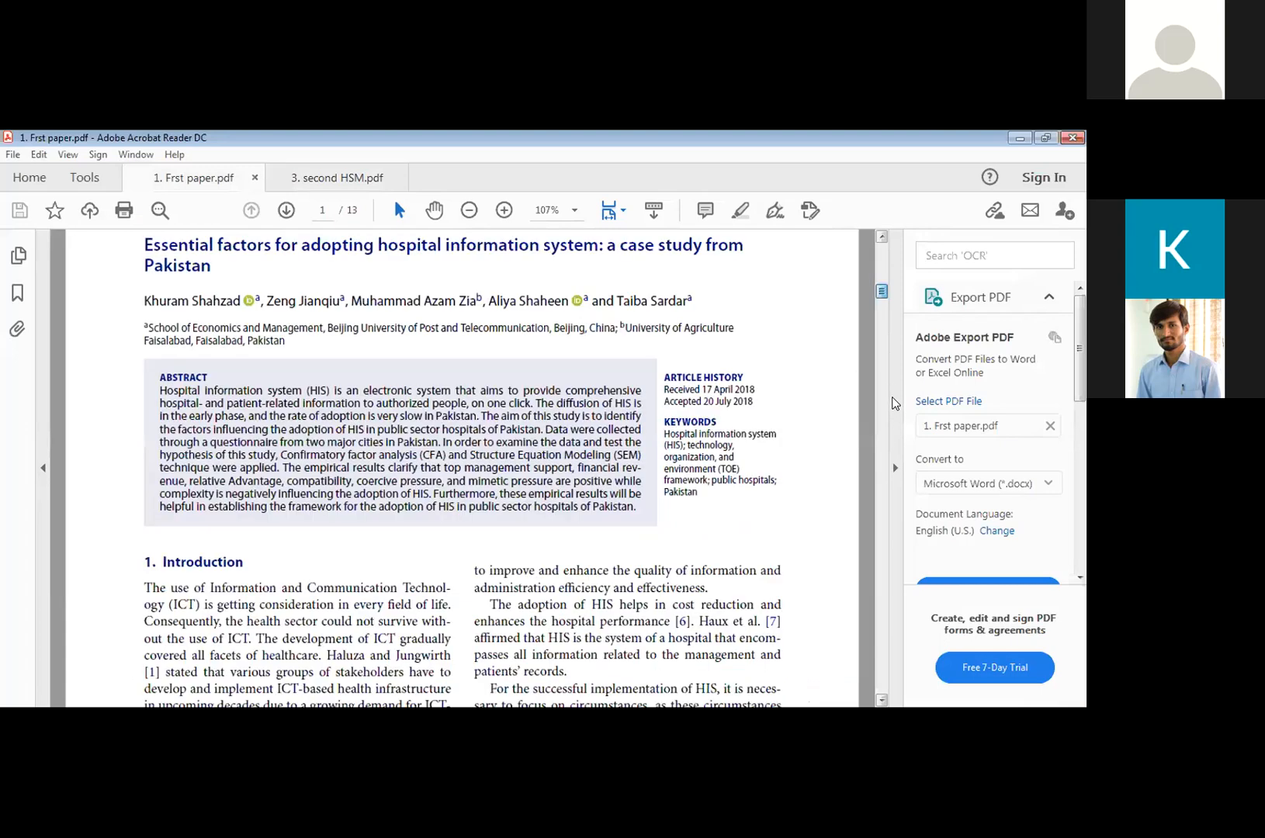
scroll(894, 403, down, 20)
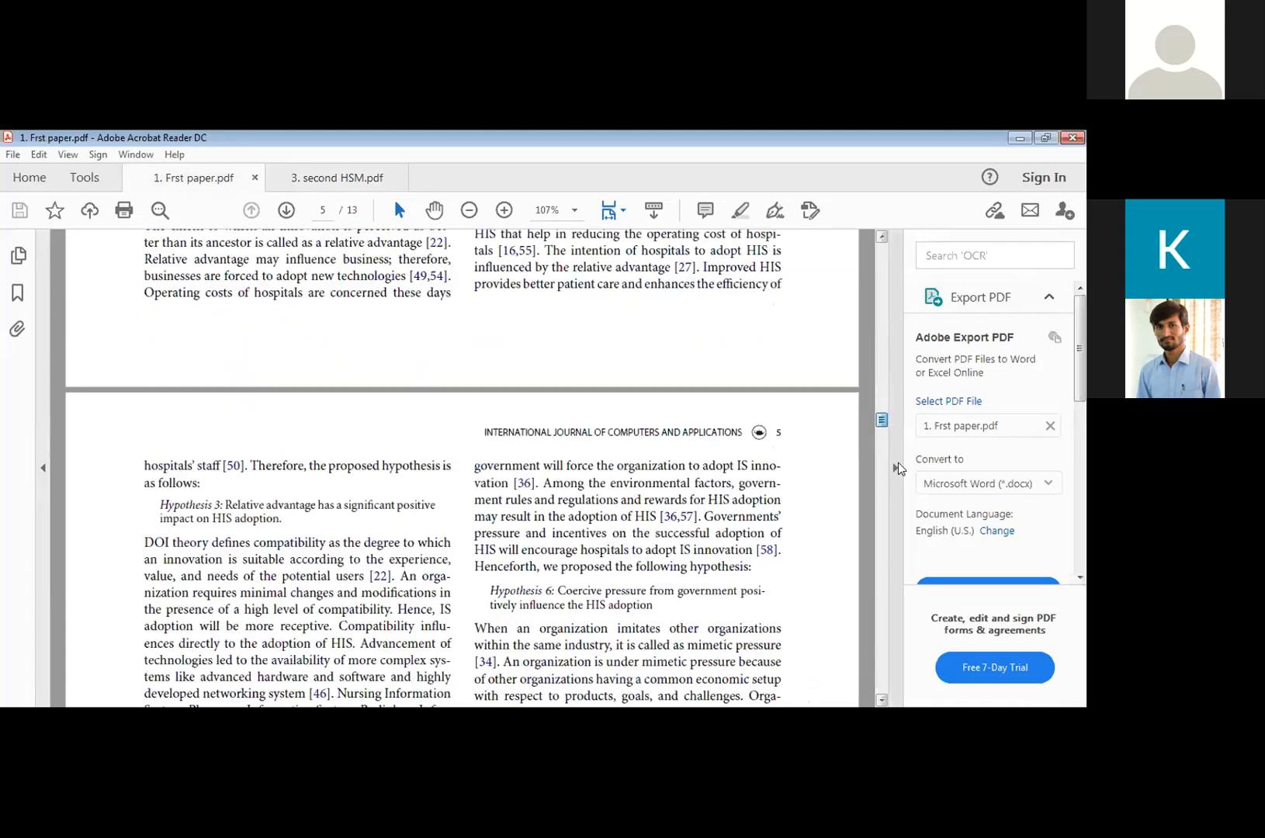
scroll(898, 457, down, 10)
scroll(898, 489, down, 20)
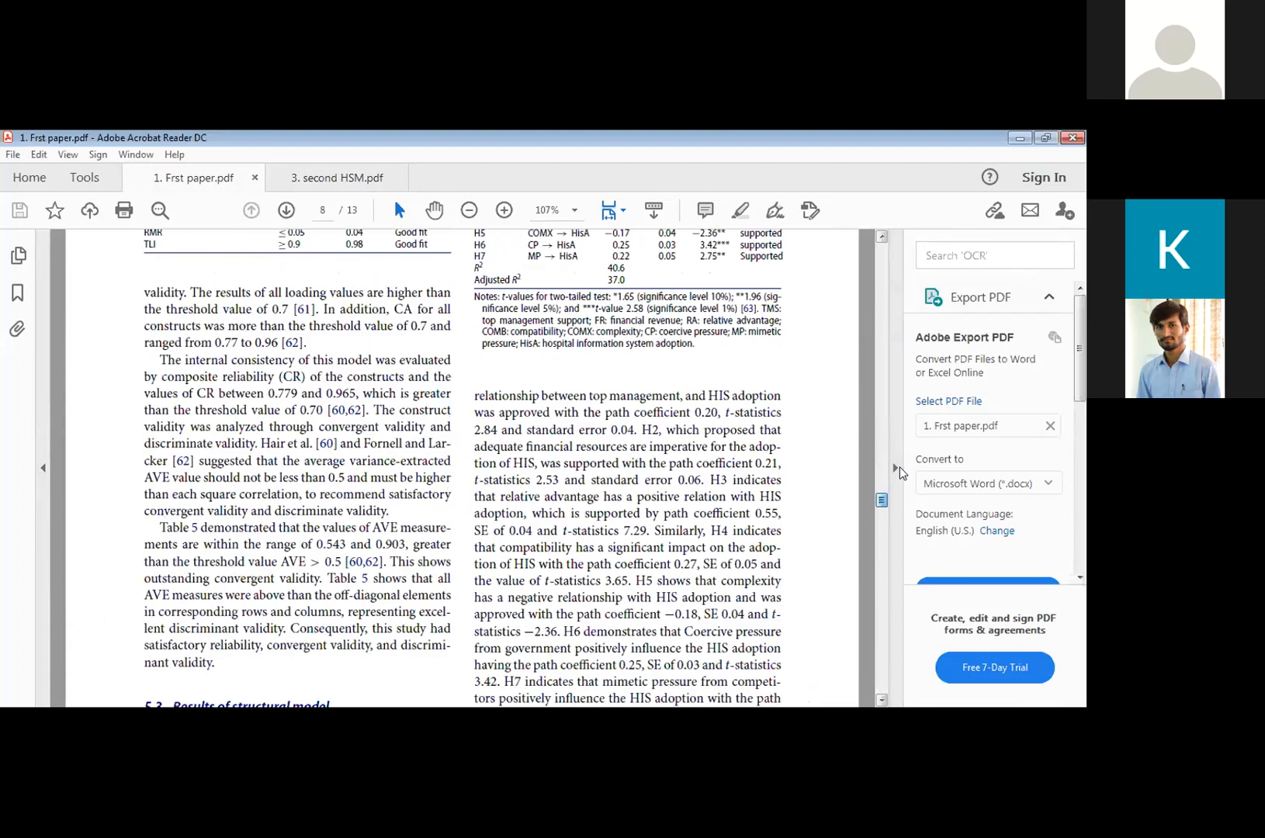
scroll(901, 459, up, 15)
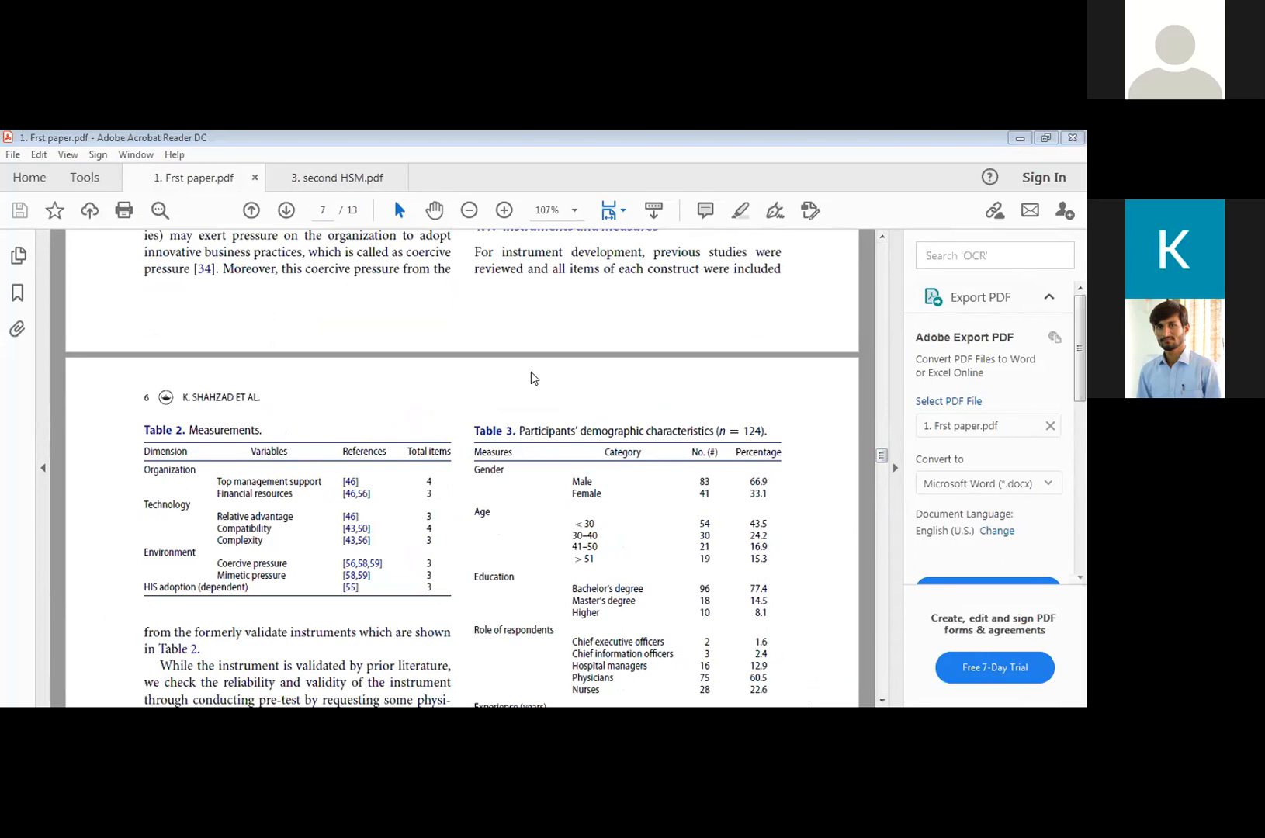
Switch to the Amos rules document in Word and view the CFA equations and the Reporting CFA results chart.
key(alt+Tab)
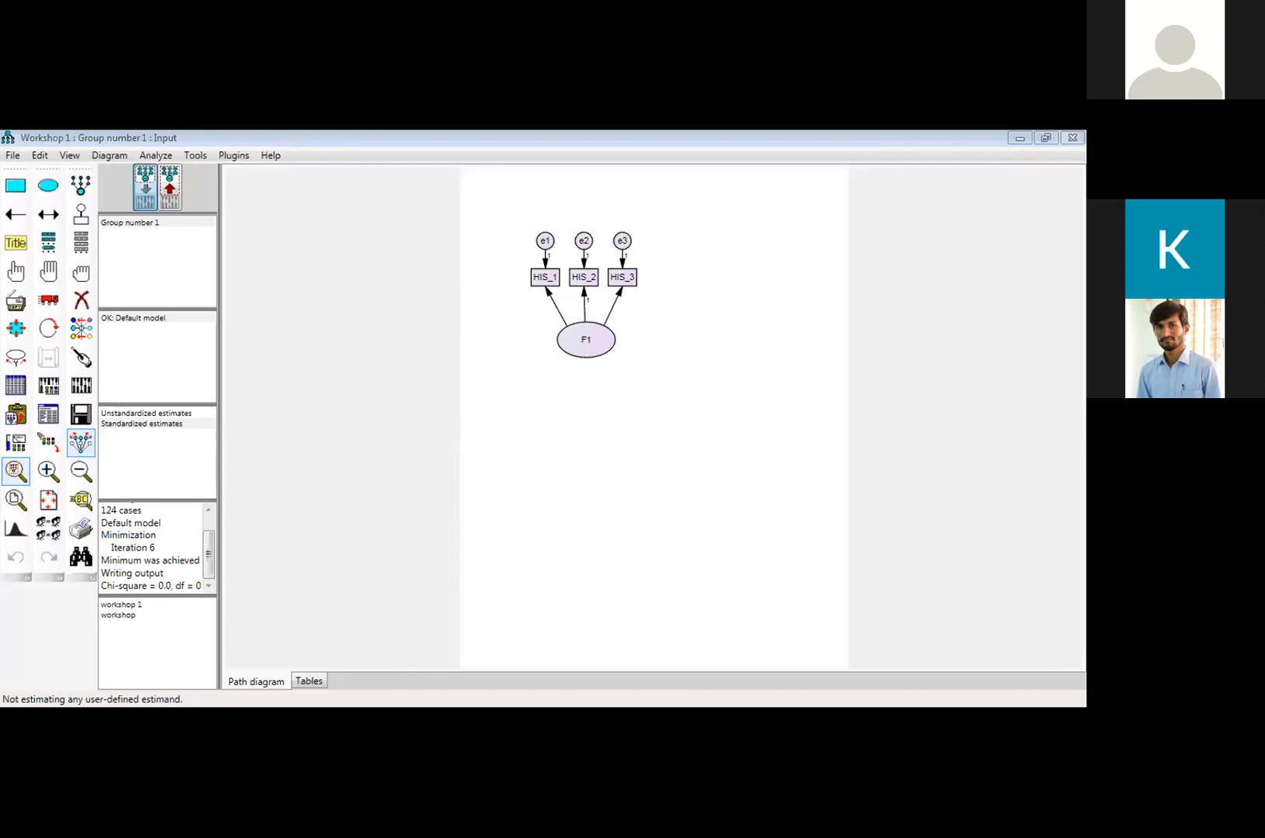
key(alt+Tab)
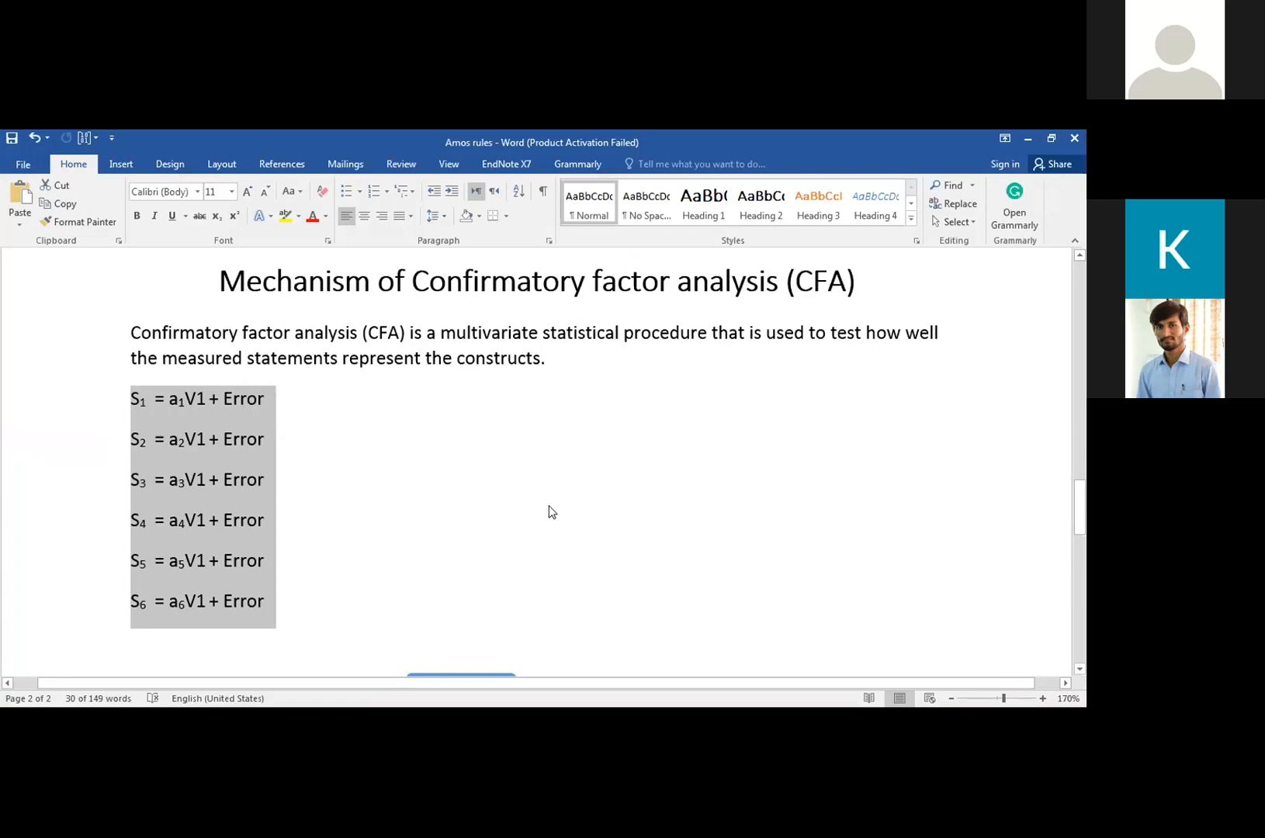
mouse_move(1084, 499)
mouse_down()
mouse_move(1083, 512)
mouse_move(1085, 480)
mouse_move(1085, 521)
mouse_up()
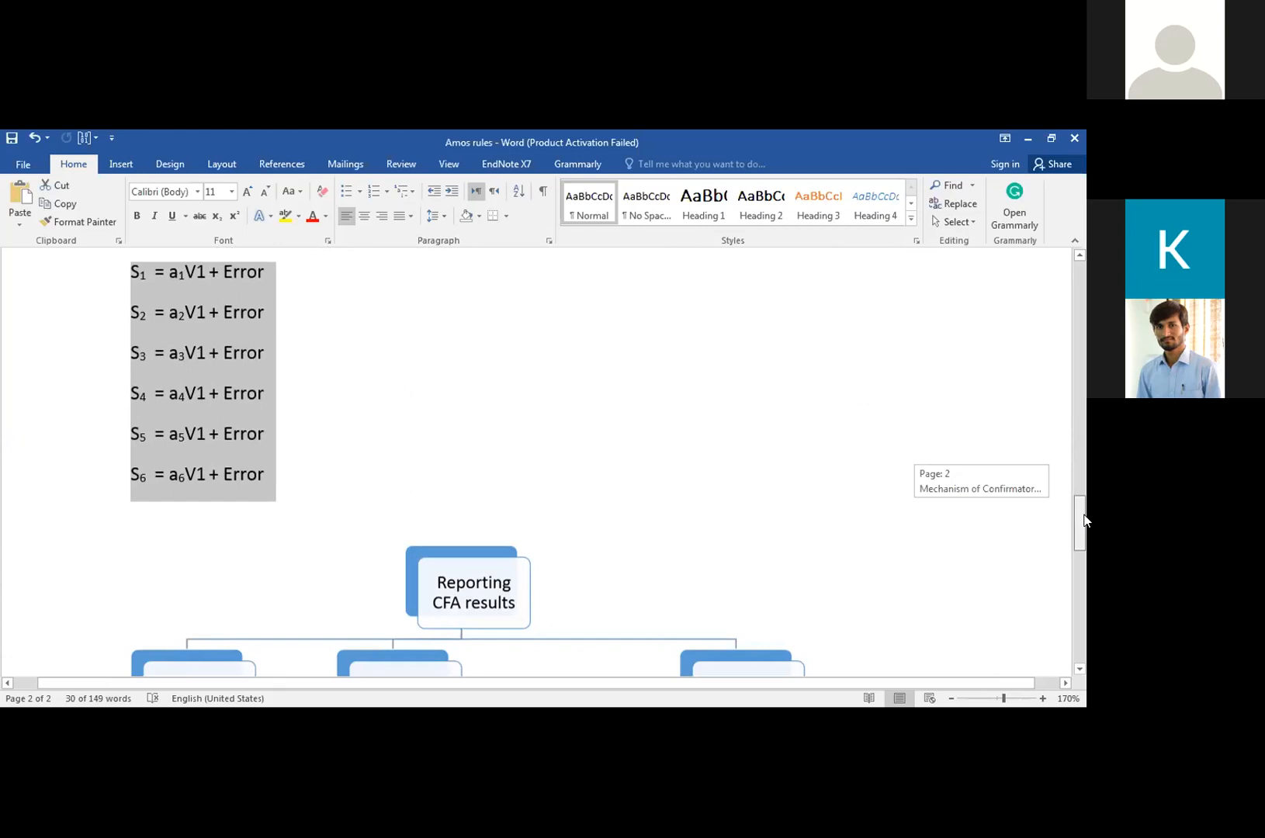